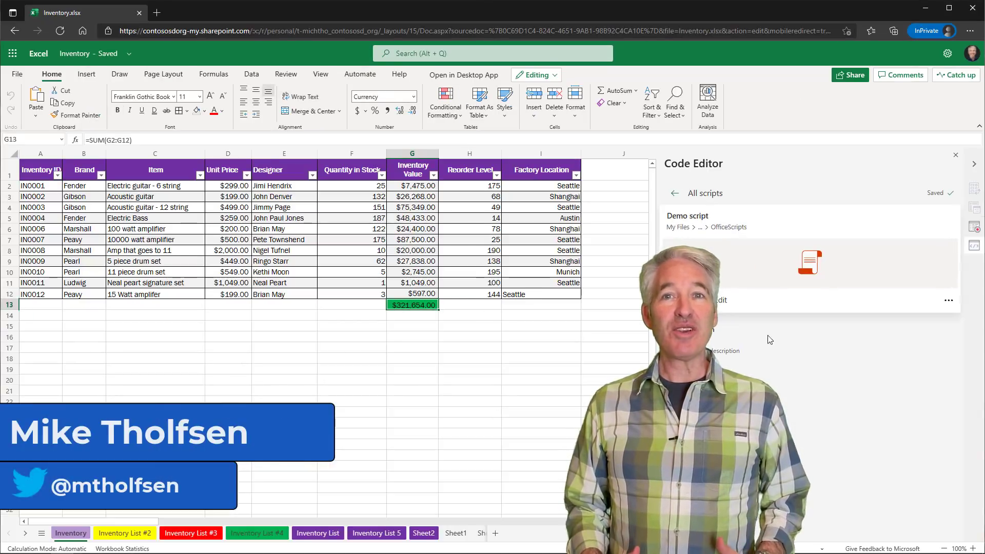
Step: View the demo script's code in the Code Editor pane, then close the pane
{"action": "left_click", "coordinate": [973, 246]}
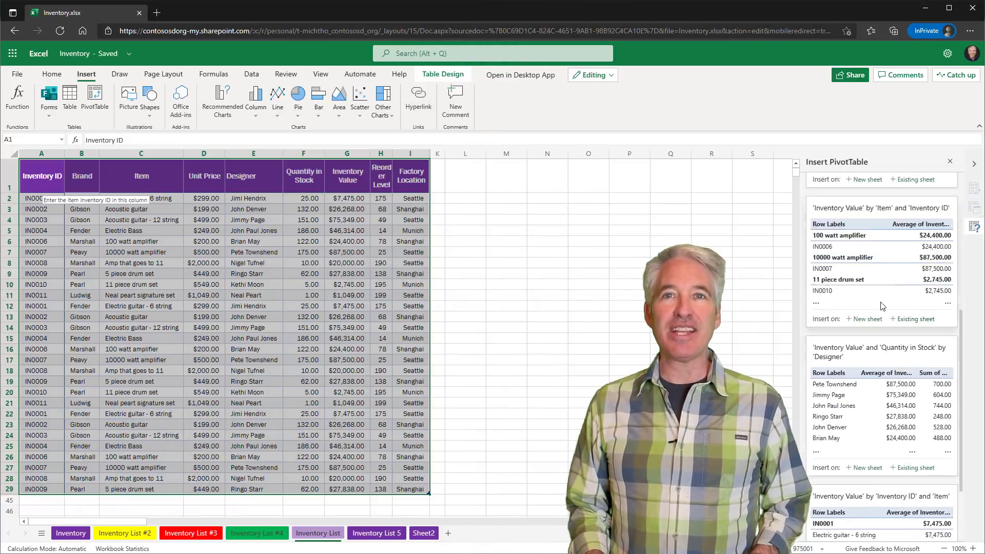
{"action": "scroll", "coordinate": [883, 349], "scroll_direction": "down", "scroll_amount": 3}
{"action": "left_click_drag", "start_coordinate": [785, 199], "coordinate": [905, 311]}
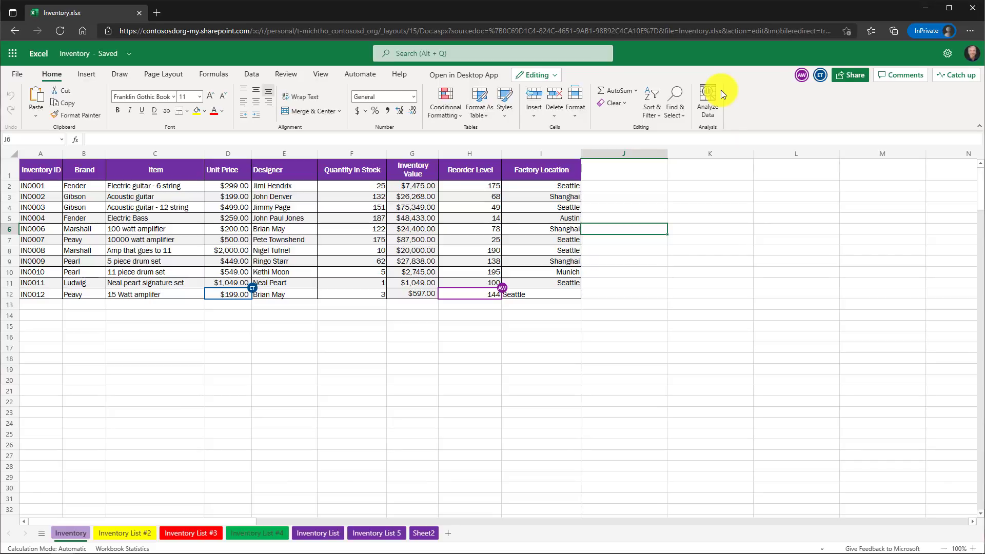
Step: Open and dismiss the Send link dialog, check the collaborator avatars, then show the Review commands
{"action": "left_click", "coordinate": [851, 74]}
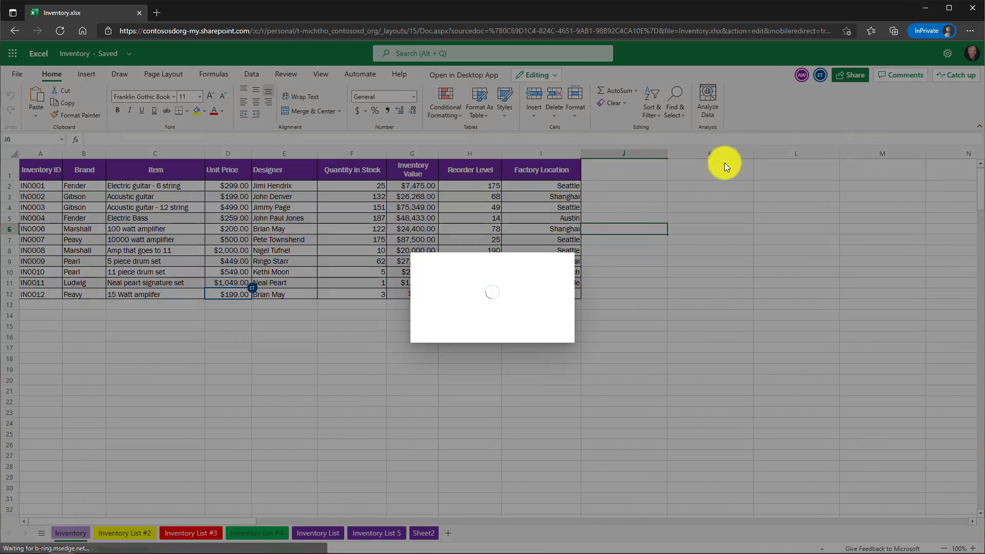
{"action": "left_click", "coordinate": [564, 206]}
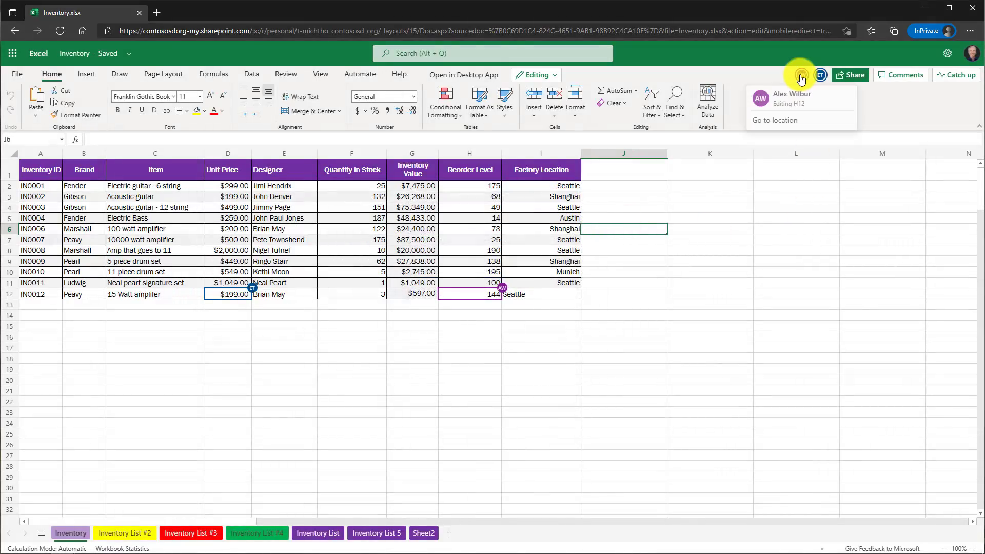
{"action": "mouse_move", "coordinate": [821, 78]}
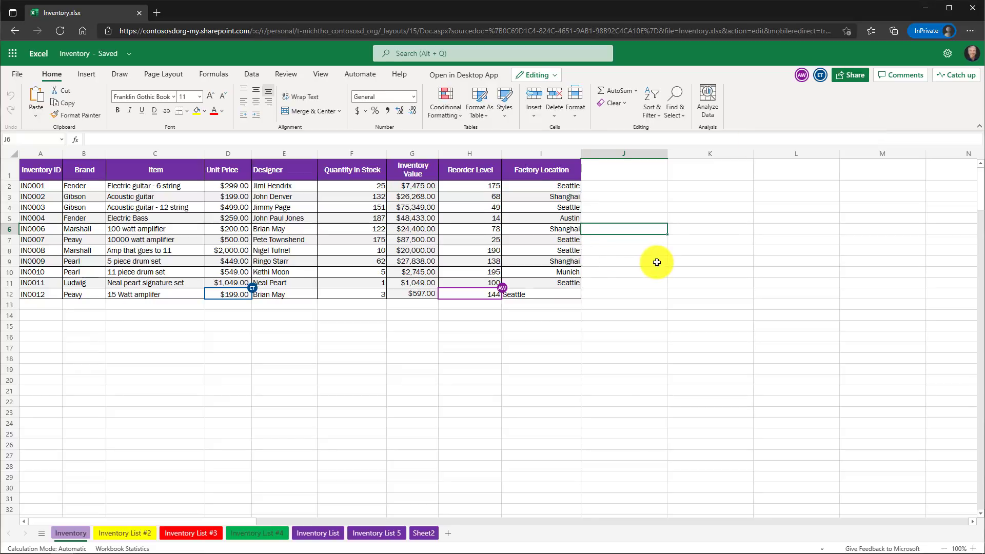
{"action": "left_click", "coordinate": [287, 75]}
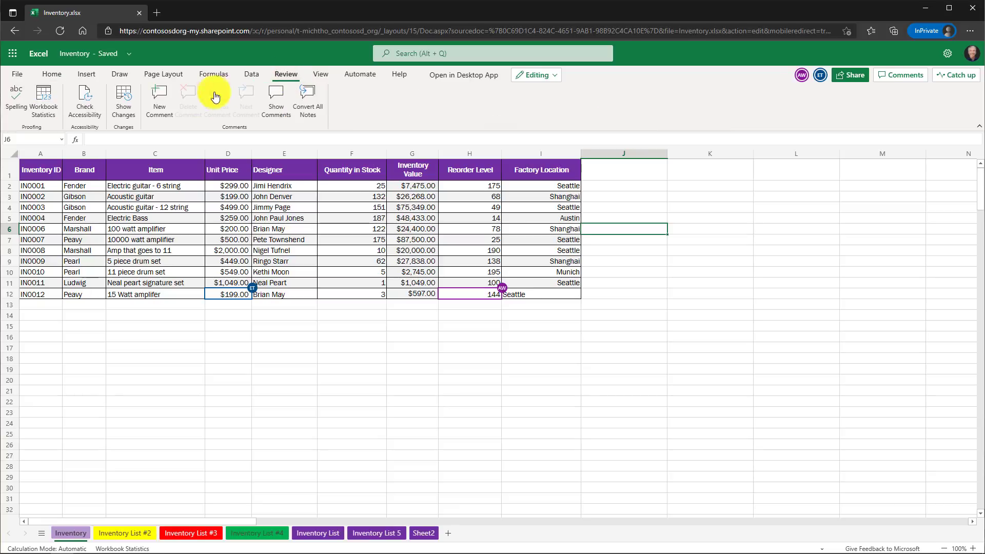
Step: Show the workbook's change history and select the recorded edit to cell B12
{"action": "left_click", "coordinate": [123, 107]}
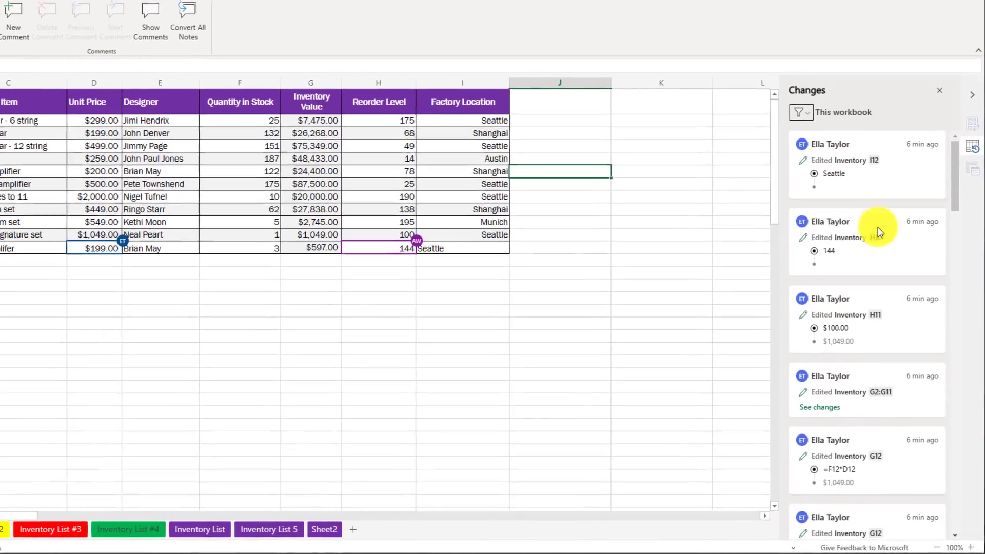
{"action": "scroll", "coordinate": [885, 303], "scroll_direction": "down", "scroll_amount": 5}
{"action": "scroll", "coordinate": [866, 303], "scroll_direction": "down", "scroll_amount": 10}
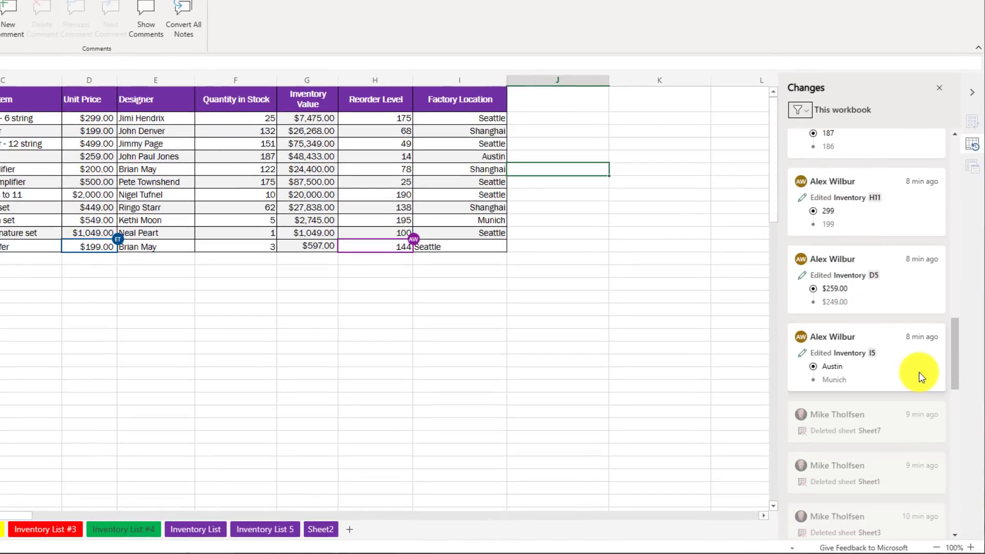
{"action": "left_click_drag", "start_coordinate": [956, 352], "coordinate": [958, 242]}
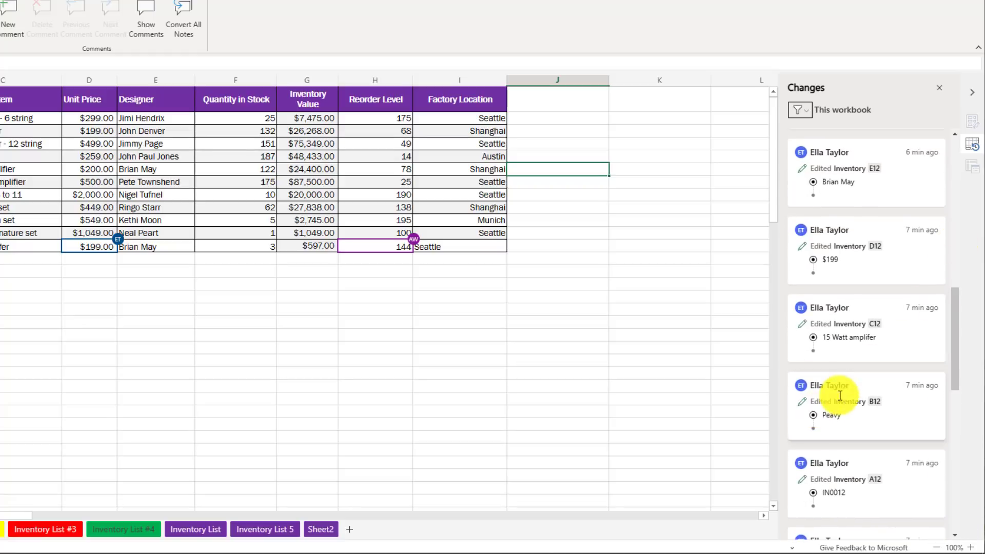
{"action": "left_click", "coordinate": [826, 414]}
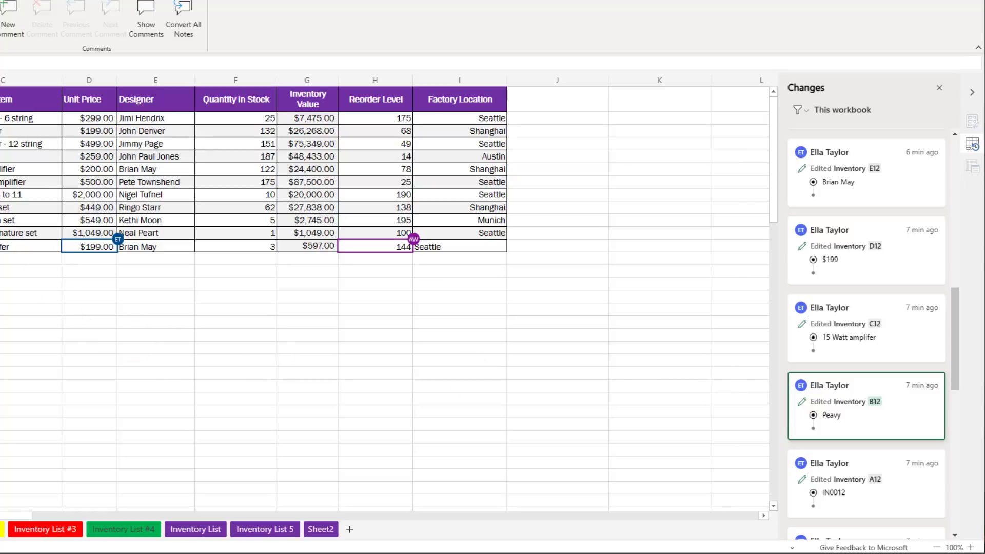
{"action": "scroll", "coordinate": [904, 407], "scroll_direction": "down", "scroll_amount": 3}
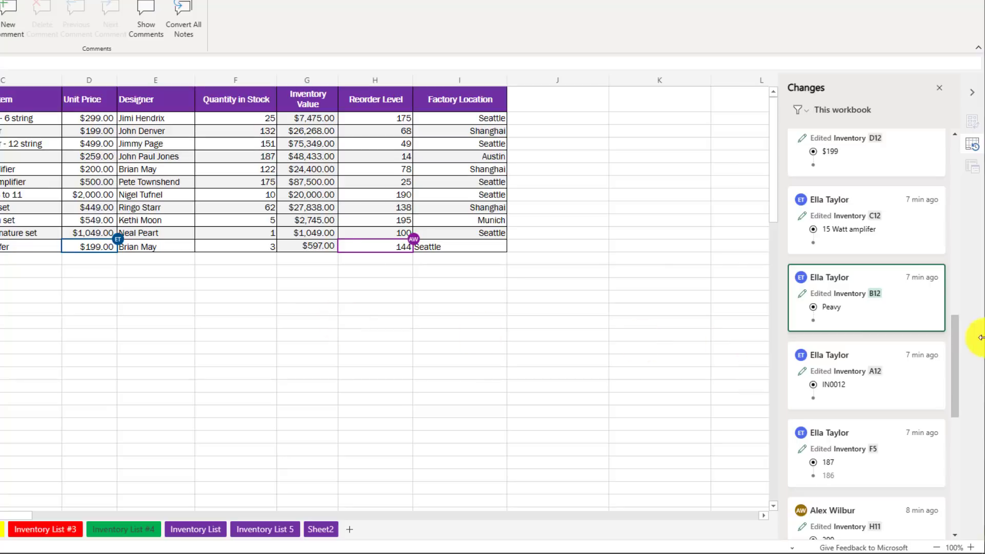
{"action": "scroll", "coordinate": [886, 263], "scroll_direction": "up", "scroll_amount": 10}
{"action": "scroll", "coordinate": [889, 268], "scroll_direction": "up", "scroll_amount": 5}
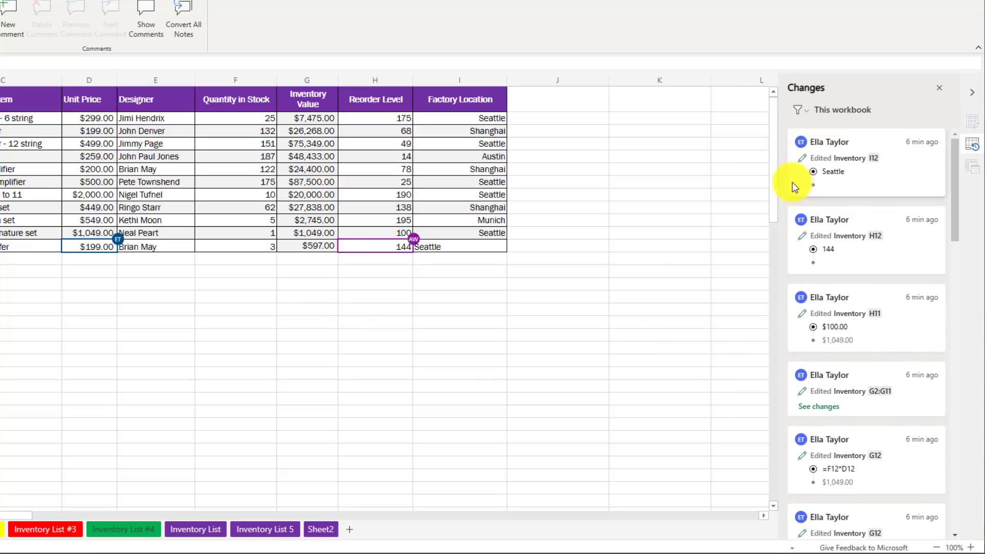
Step: Open and dismiss the change-list filter menu, then select the Unit Price cells in column D
{"action": "left_click", "coordinate": [805, 109]}
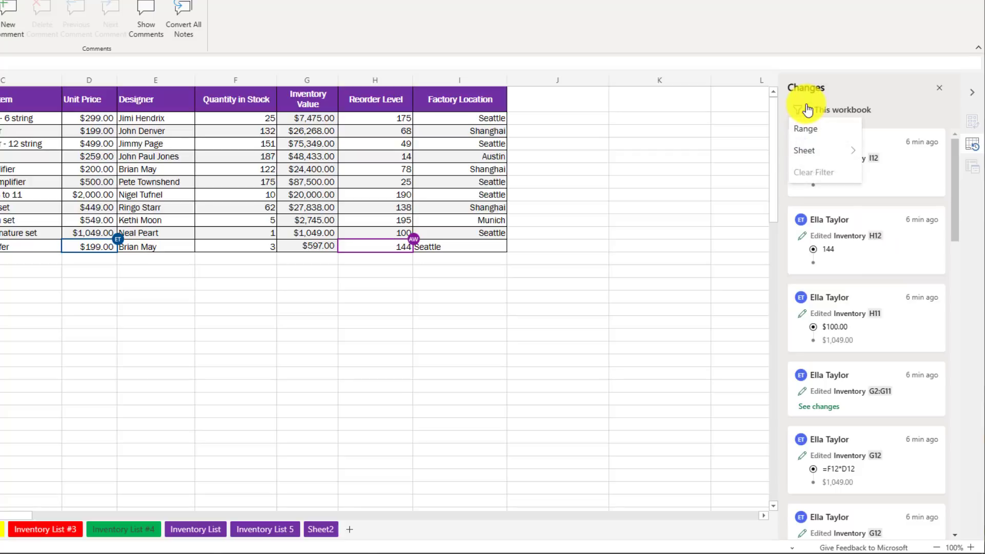
{"action": "mouse_move", "coordinate": [816, 151]}
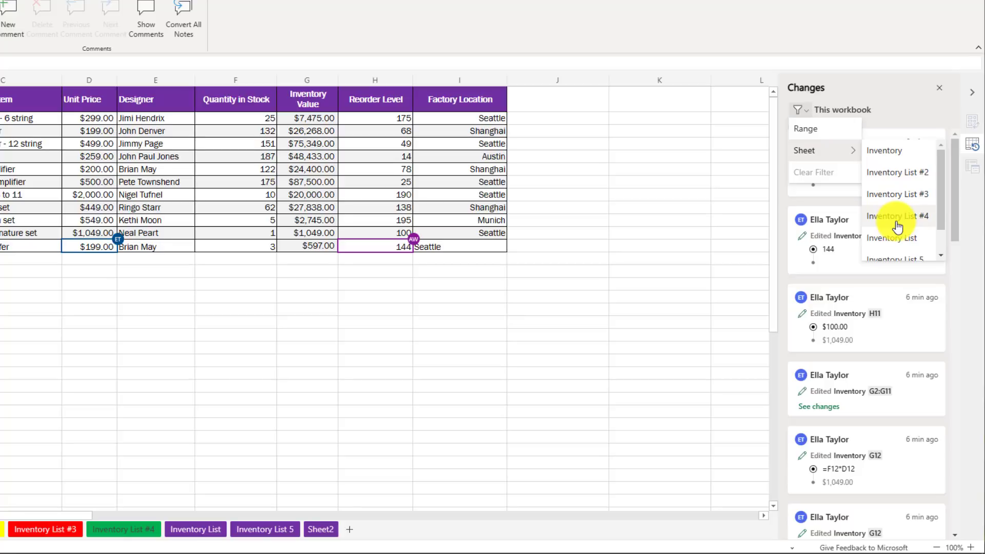
{"action": "key", "text": "Escape"}
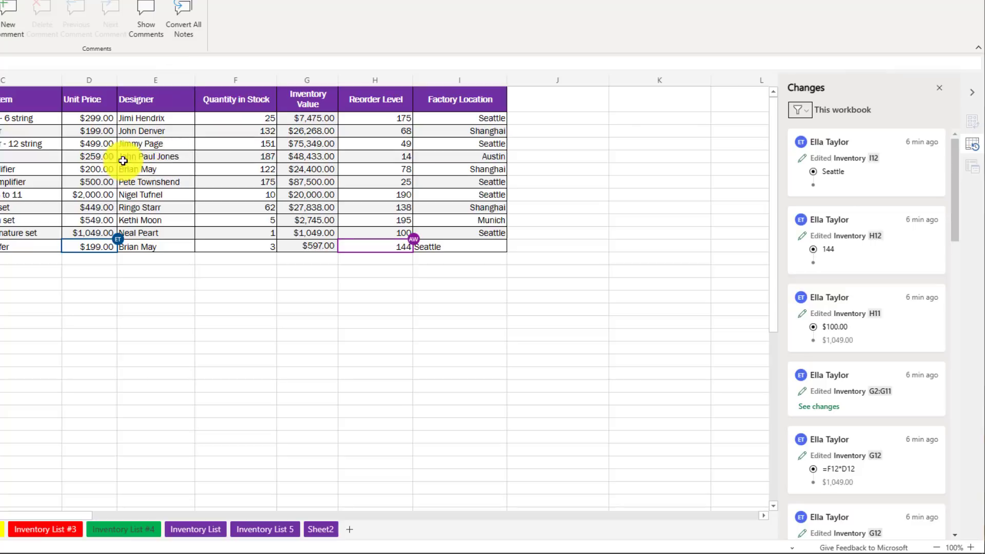
{"action": "left_click_drag", "start_coordinate": [92, 99], "coordinate": [88, 247]}
Step: Show only the changes to Unit Price cells D1:D12, then select D5 to clear the range
{"action": "right_click", "coordinate": [83, 169]}
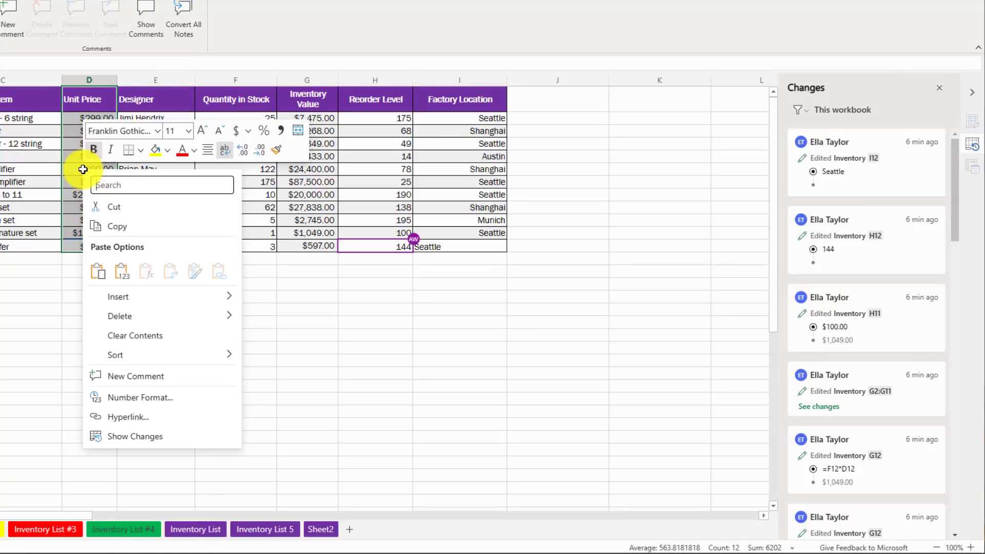
{"action": "mouse_move", "coordinate": [133, 327]}
{"action": "left_click", "coordinate": [134, 437]}
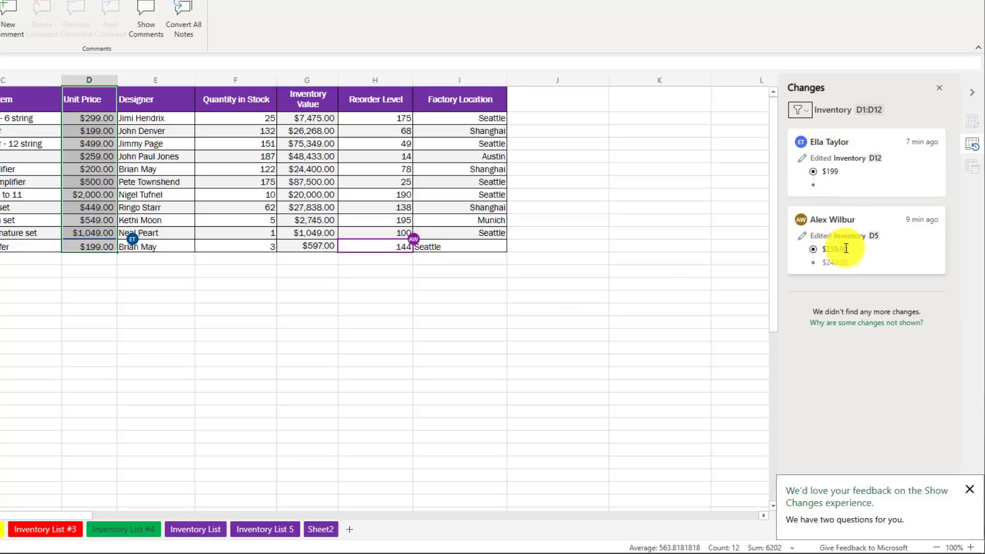
{"action": "left_click", "coordinate": [91, 156]}
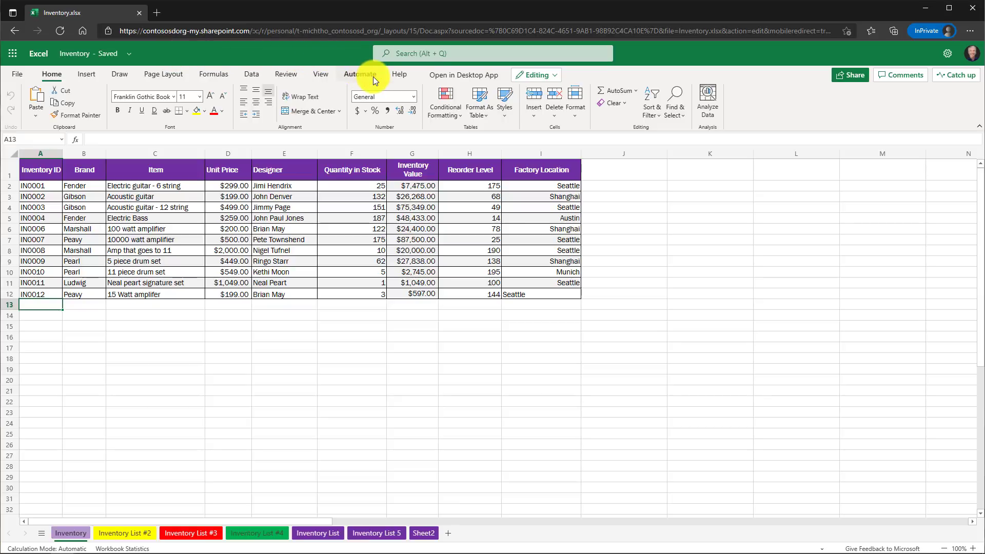
Step: Show the Automate commands and open, then dismiss, the Samples script gallery
{"action": "left_click", "coordinate": [360, 74]}
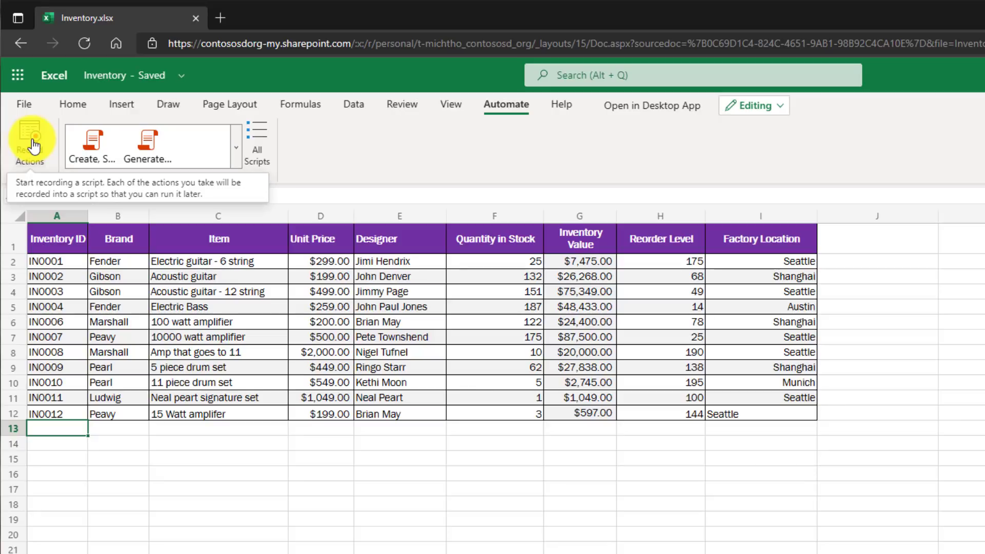
{"action": "left_click", "coordinate": [240, 148]}
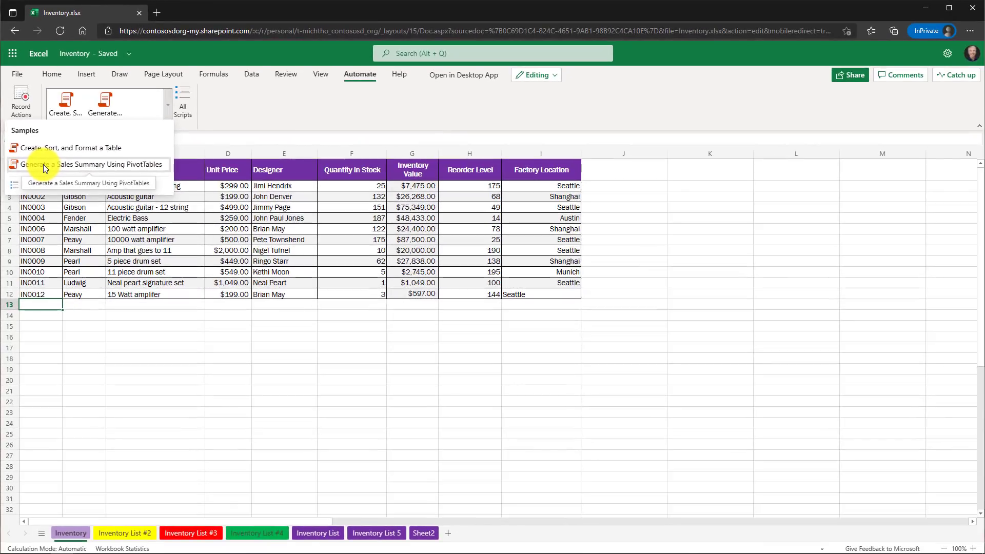
{"action": "left_click", "coordinate": [49, 186]}
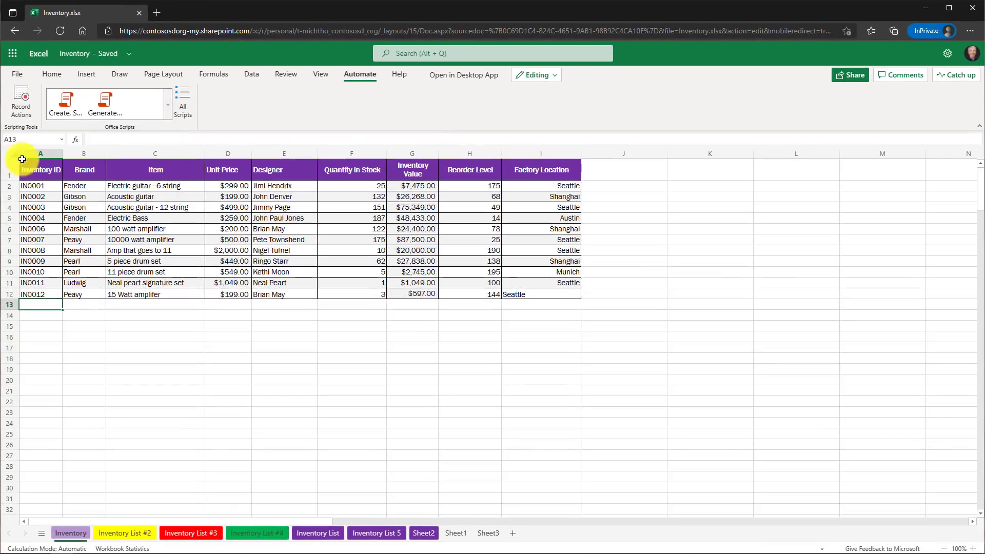
Step: Start recording actions and turn on filtering for the header row A1:I1
{"action": "left_click", "coordinate": [18, 101]}
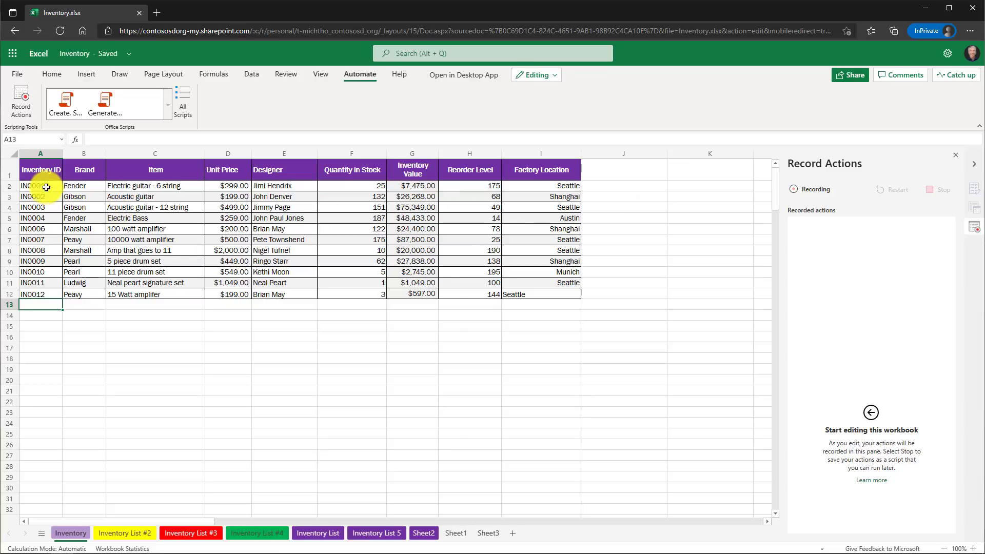
{"action": "left_click_drag", "start_coordinate": [35, 170], "coordinate": [513, 160]}
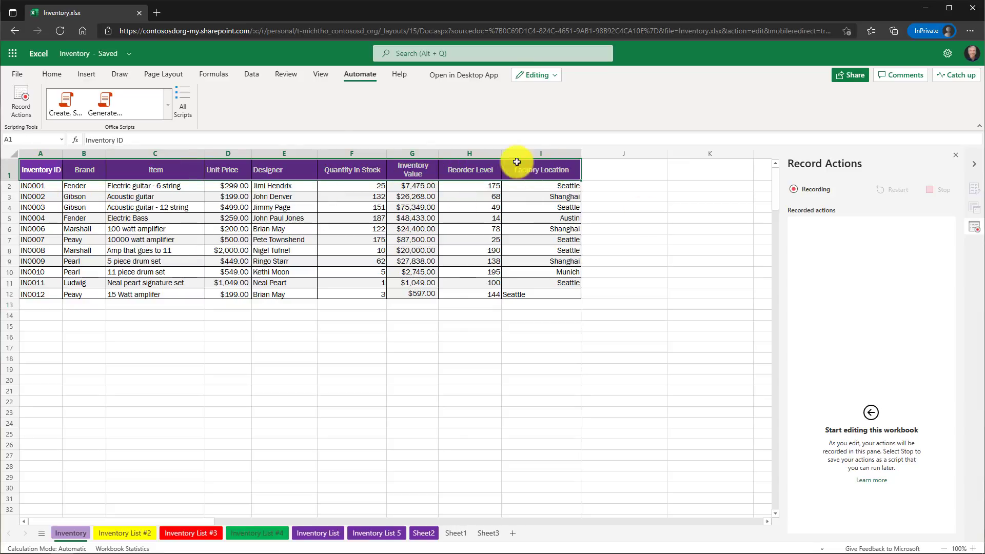
{"action": "left_click", "coordinate": [50, 75]}
{"action": "left_click", "coordinate": [643, 118]}
{"action": "left_click", "coordinate": [674, 194]}
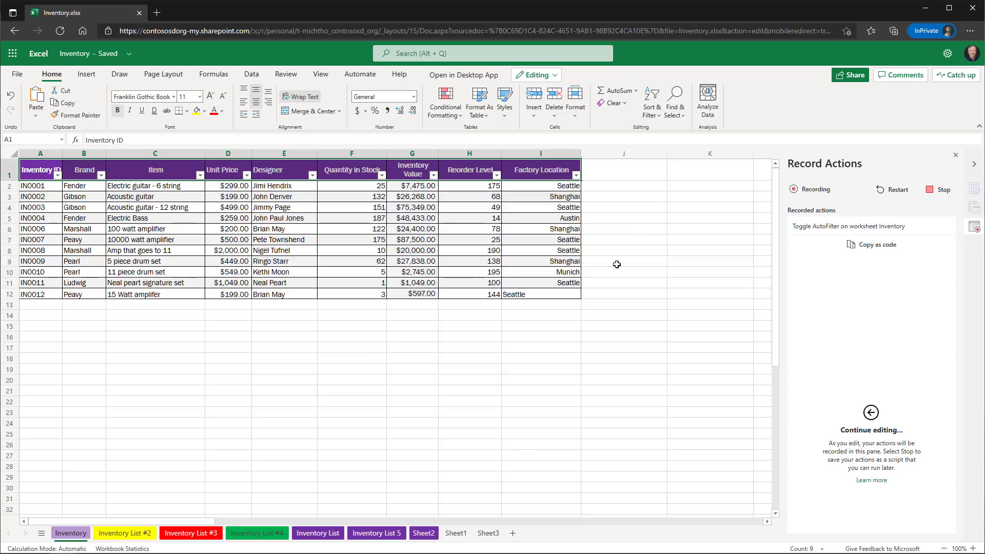
Step: Total Inventory Value in G13 with =SUM(G2:G12) ($321,654.00), filled green with a border
{"action": "left_click", "coordinate": [410, 306]}
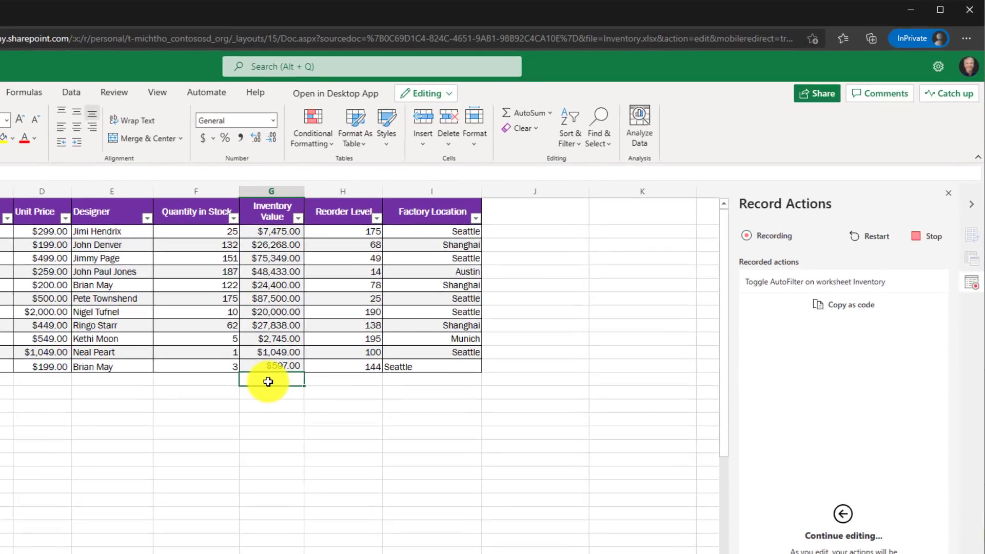
{"action": "key", "text": "alt+equal"}
{"action": "key", "text": "Return"}
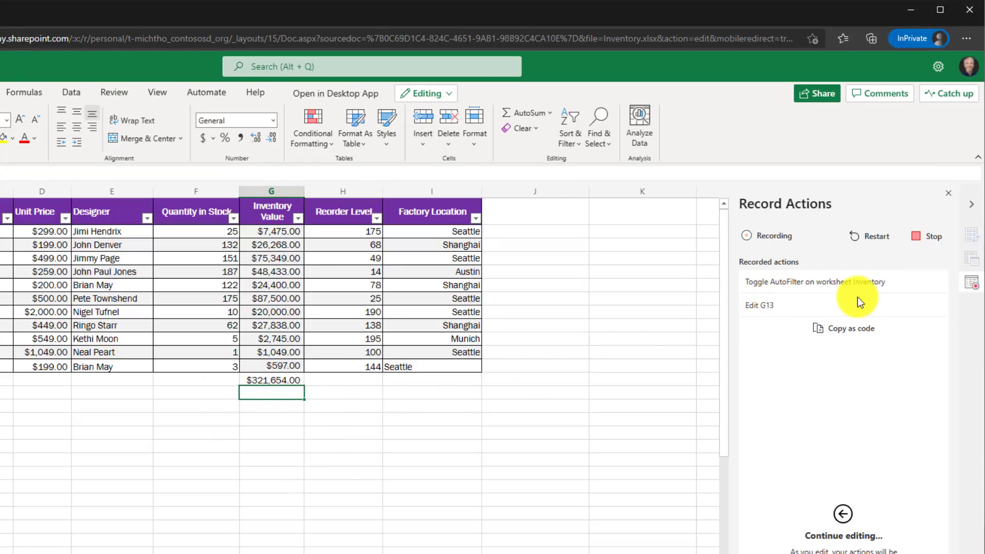
{"action": "left_click", "coordinate": [272, 383]}
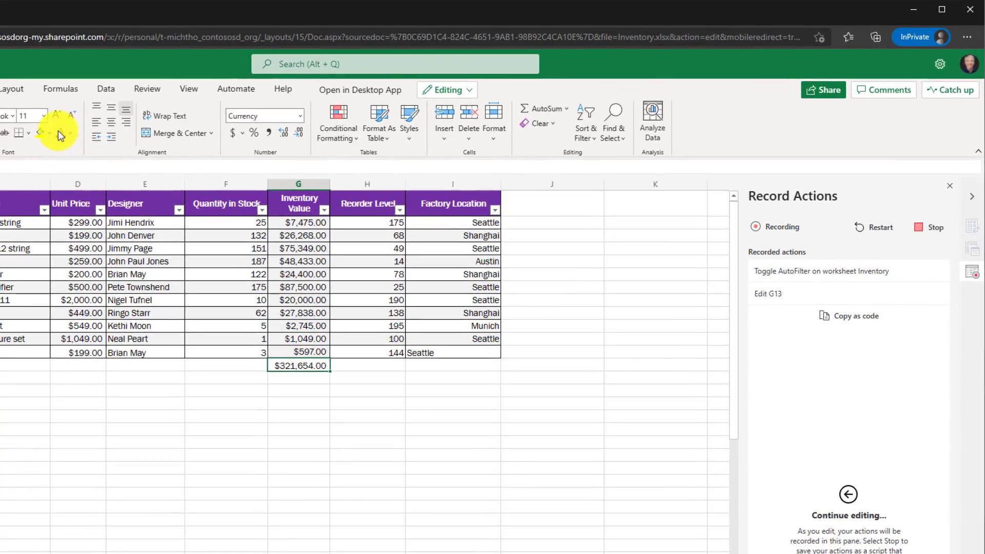
{"action": "left_click", "coordinate": [50, 133]}
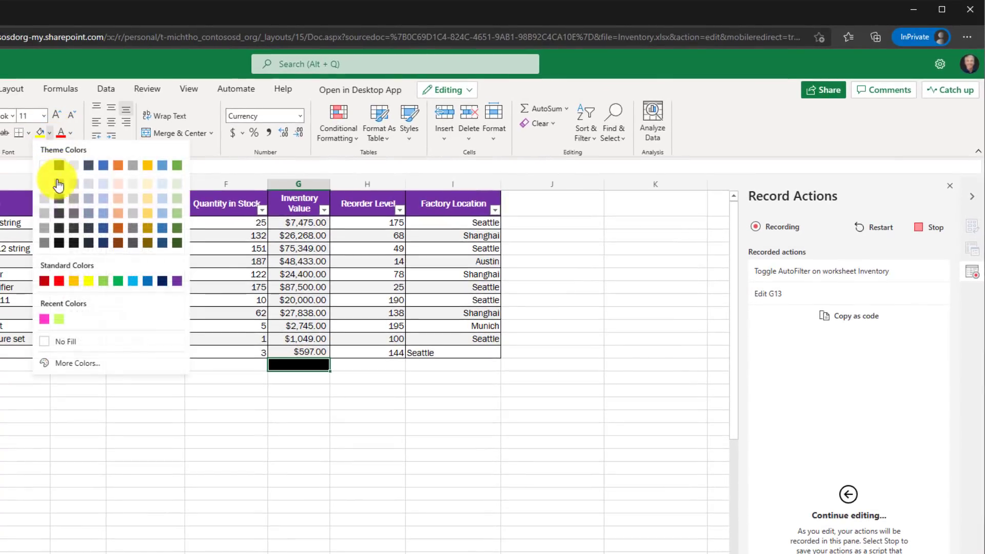
{"action": "left_click", "coordinate": [118, 282]}
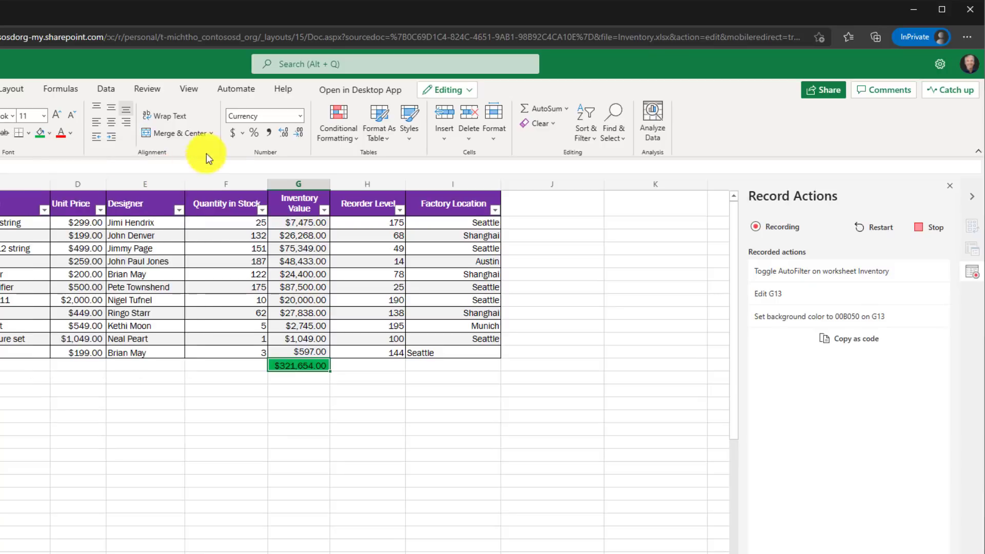
{"action": "left_click", "coordinate": [27, 131]}
{"action": "left_click", "coordinate": [79, 207]}
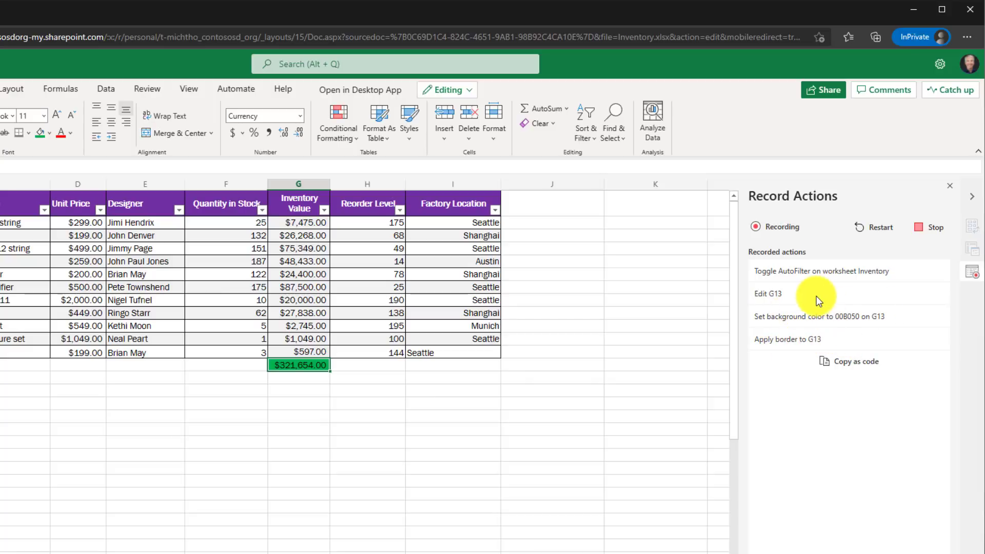
Step: Stop recording and rename the new script from Script 1 to 'Demo script'
{"action": "left_click", "coordinate": [945, 235]}
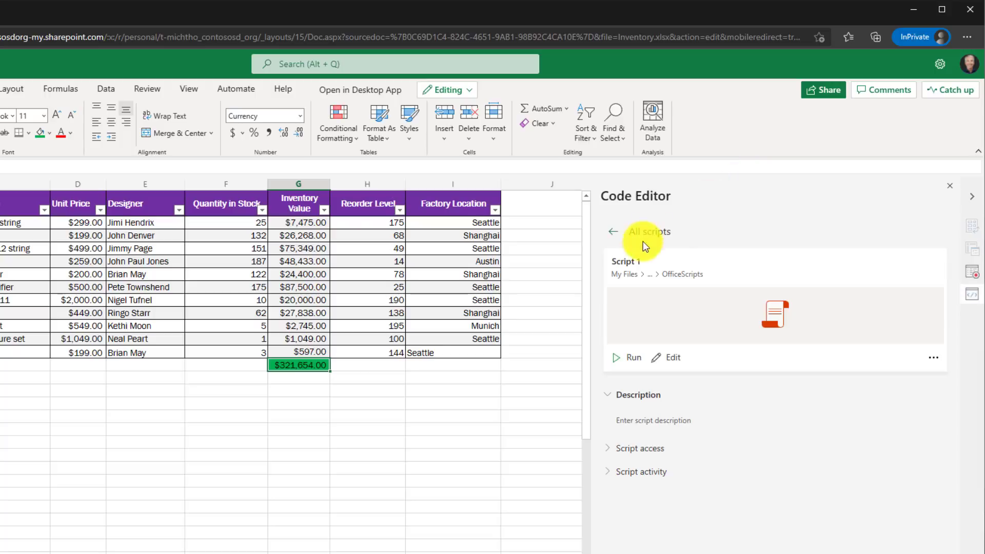
{"action": "left_click", "coordinate": [626, 260]}
{"action": "type", "text": "Demo script"}
{"action": "left_click", "coordinate": [780, 215]}
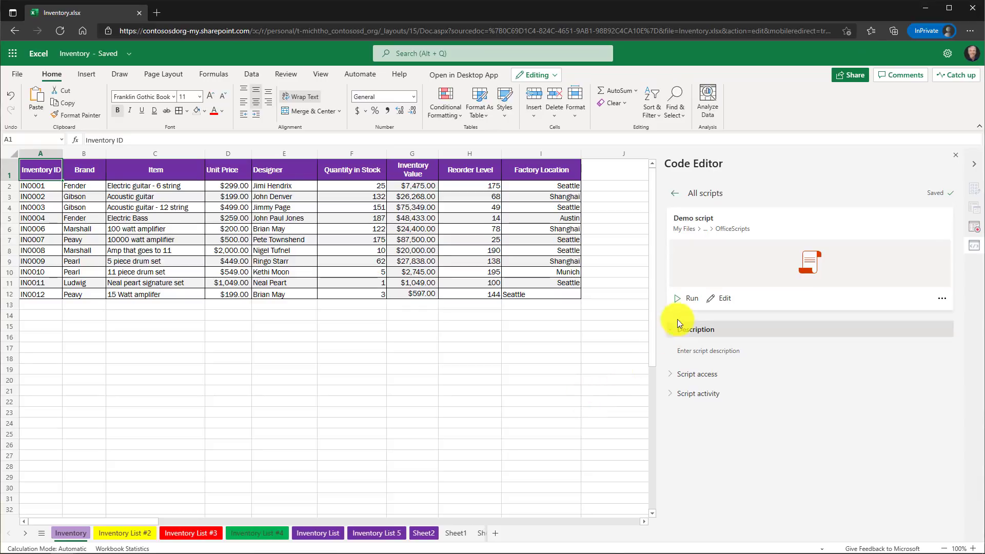
Step: Run Demo script and verify the SUM formula in G13
{"action": "left_click", "coordinate": [687, 301]}
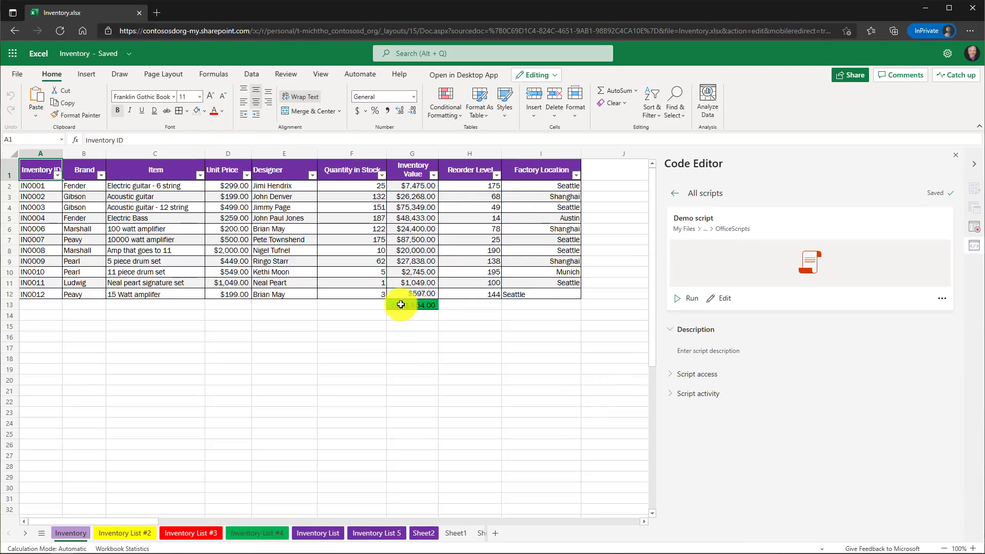
{"action": "left_click", "coordinate": [444, 309]}
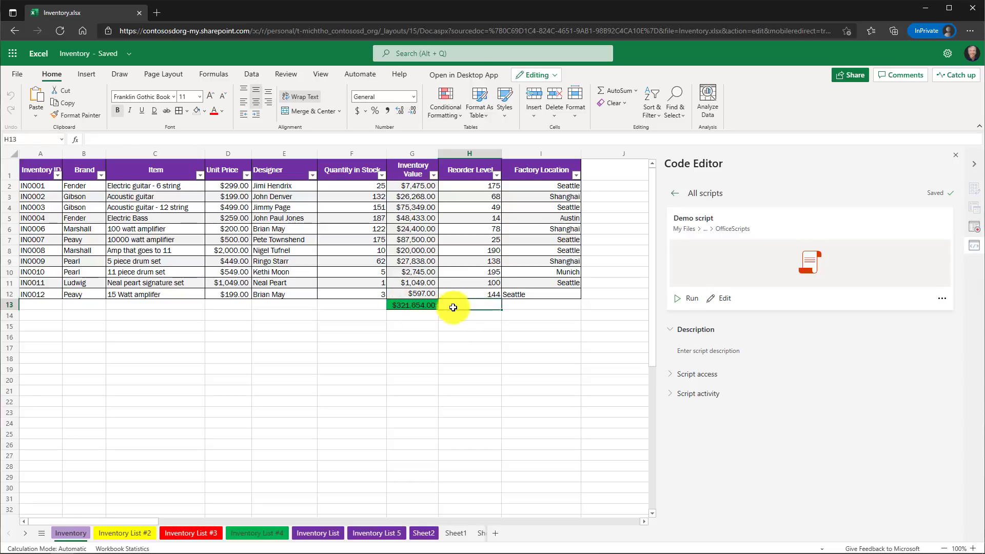
{"action": "left_click", "coordinate": [403, 305]}
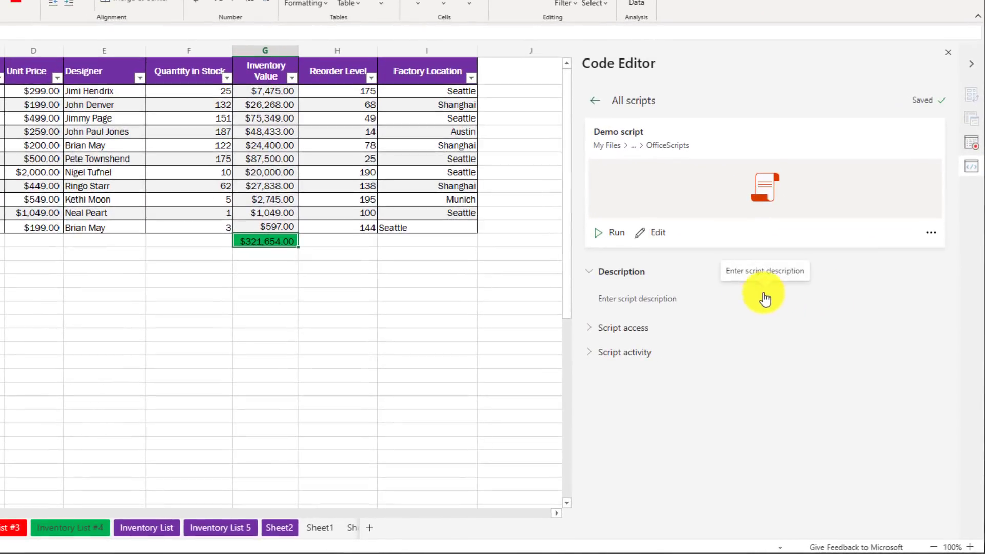
Step: Open the Demo script's code for editing from its script card
{"action": "left_click", "coordinate": [651, 235]}
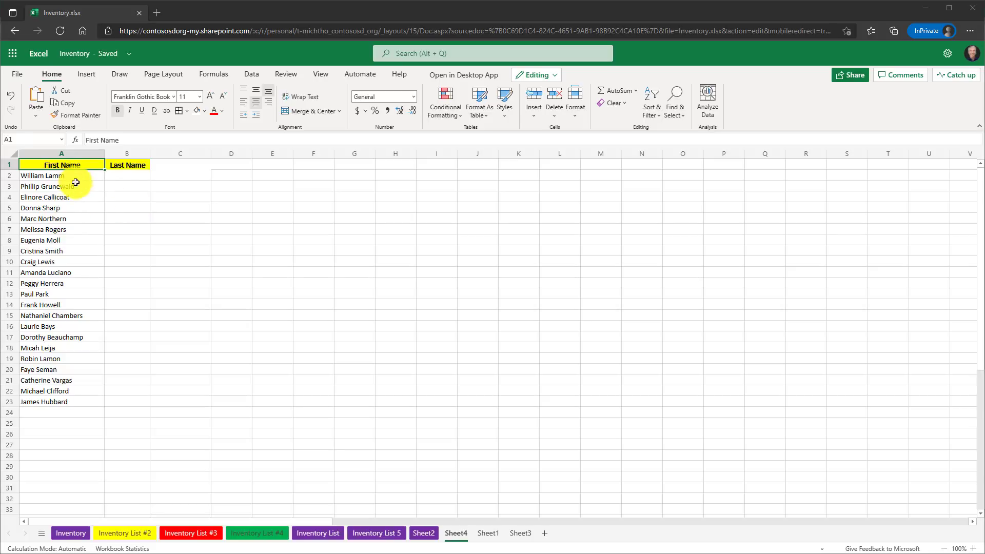
Step: Split Sheet4's full names in A2:A23 at the space into First Name and Last Name columns
{"action": "left_click_drag", "start_coordinate": [77, 175], "coordinate": [81, 405]}
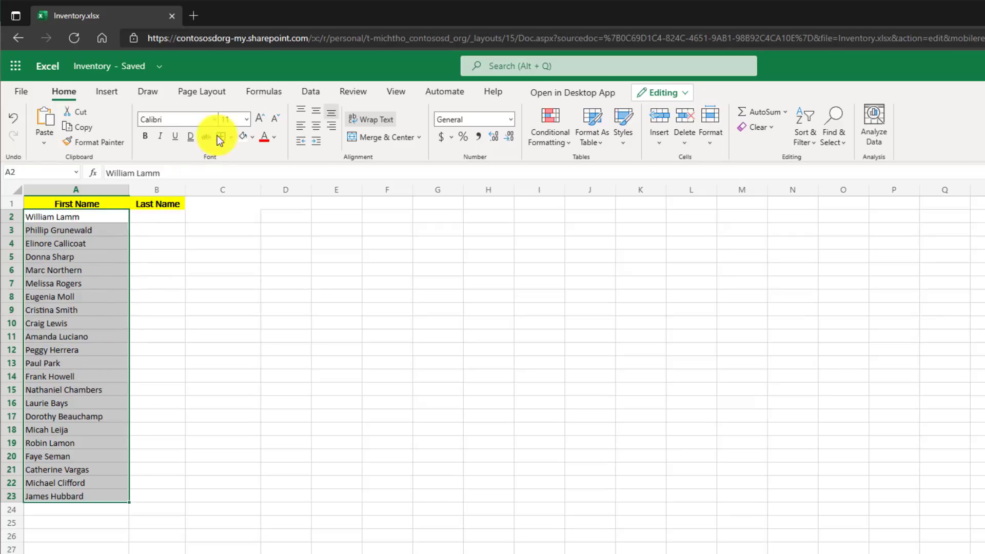
{"action": "left_click", "coordinate": [309, 91]}
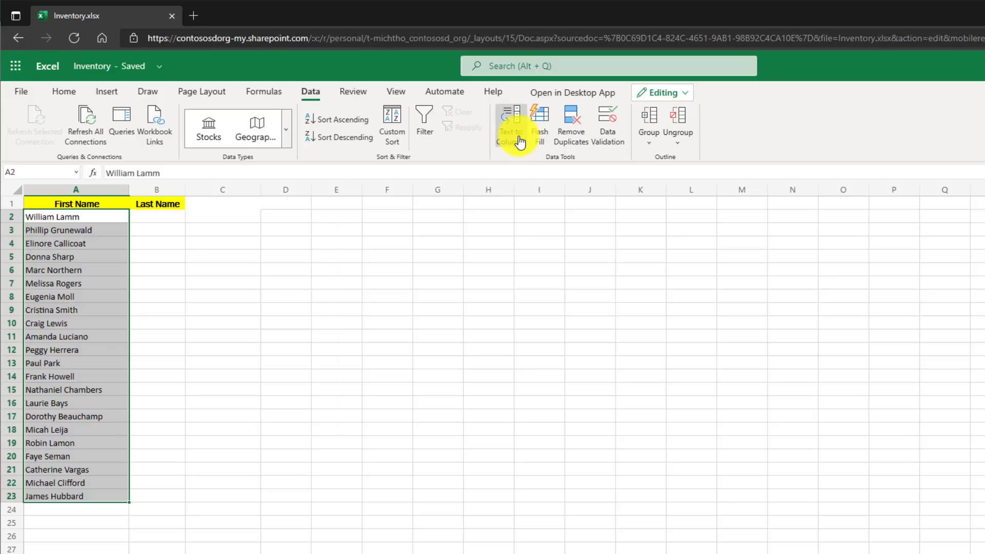
{"action": "left_click", "coordinate": [520, 142]}
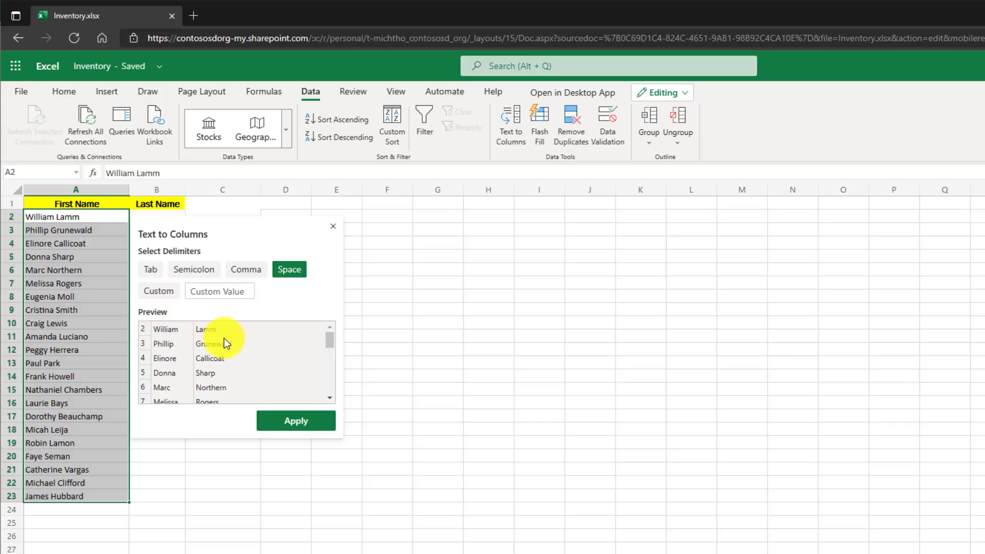
{"action": "left_click", "coordinate": [297, 422]}
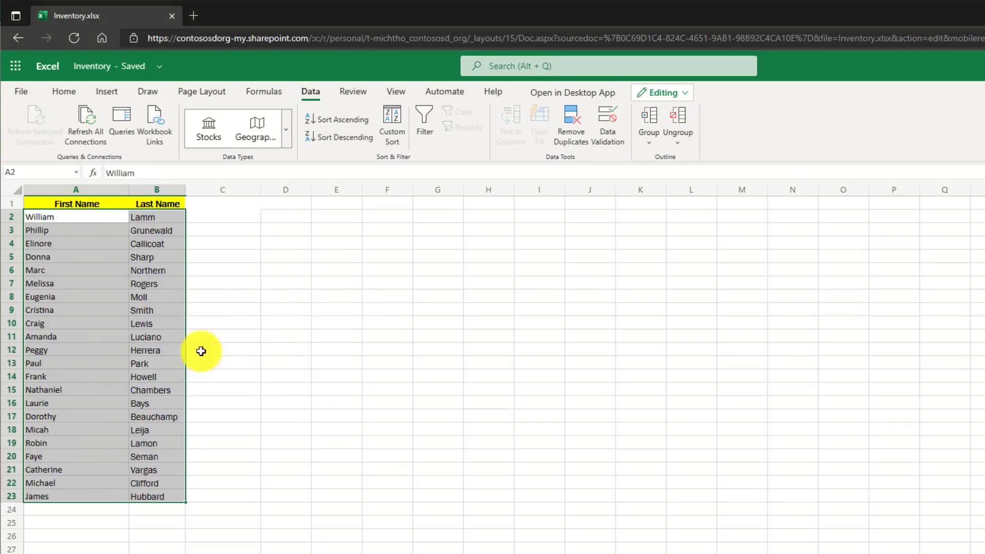
{"action": "left_click", "coordinate": [140, 219]}
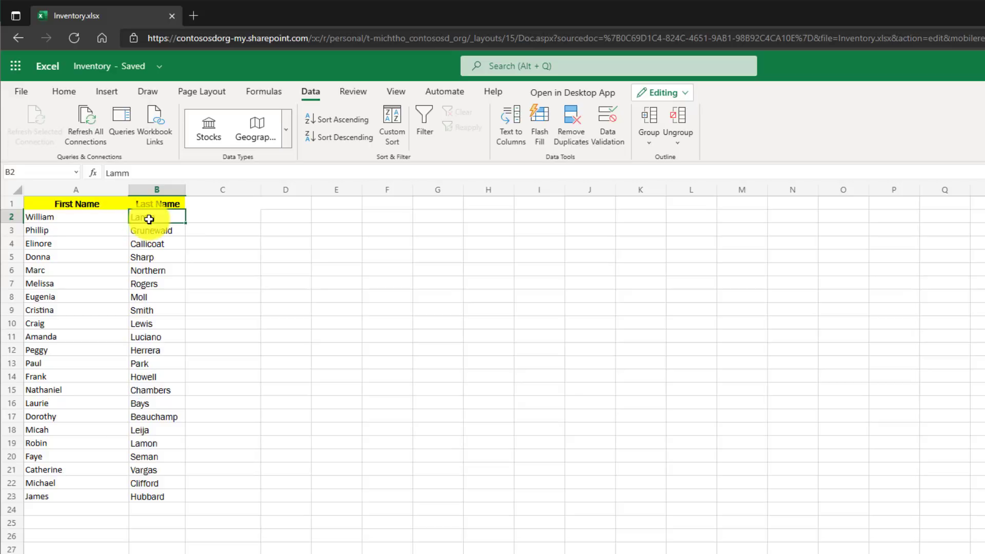
{"action": "left_click", "coordinate": [106, 216]}
{"action": "left_click", "coordinate": [507, 129]}
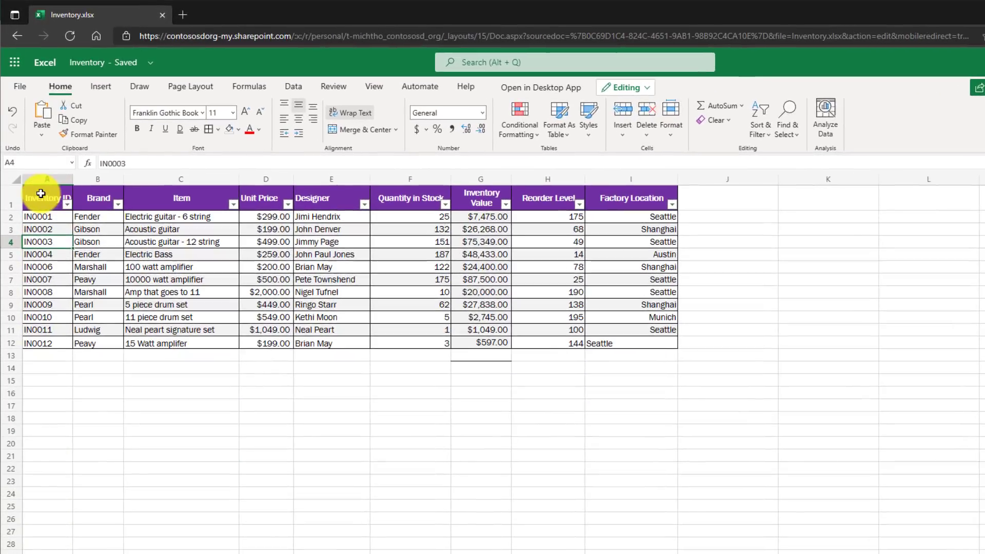
Step: Fill the header row A1:I1 with the custom light green 48db57
{"action": "left_click_drag", "start_coordinate": [36, 172], "coordinate": [355, 181]}
{"action": "left_click_drag", "start_coordinate": [415, 211], "coordinate": [633, 205]}
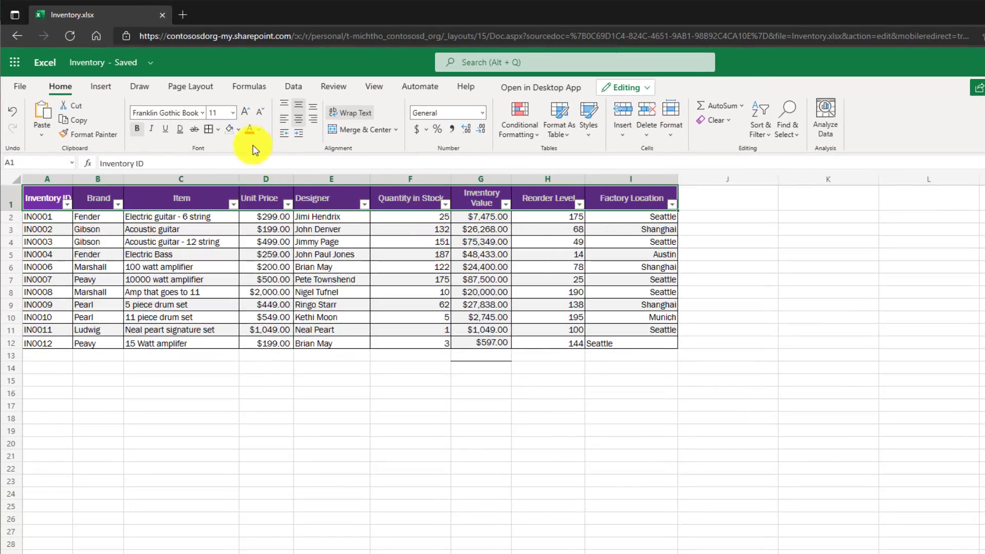
{"action": "left_click", "coordinate": [239, 130]}
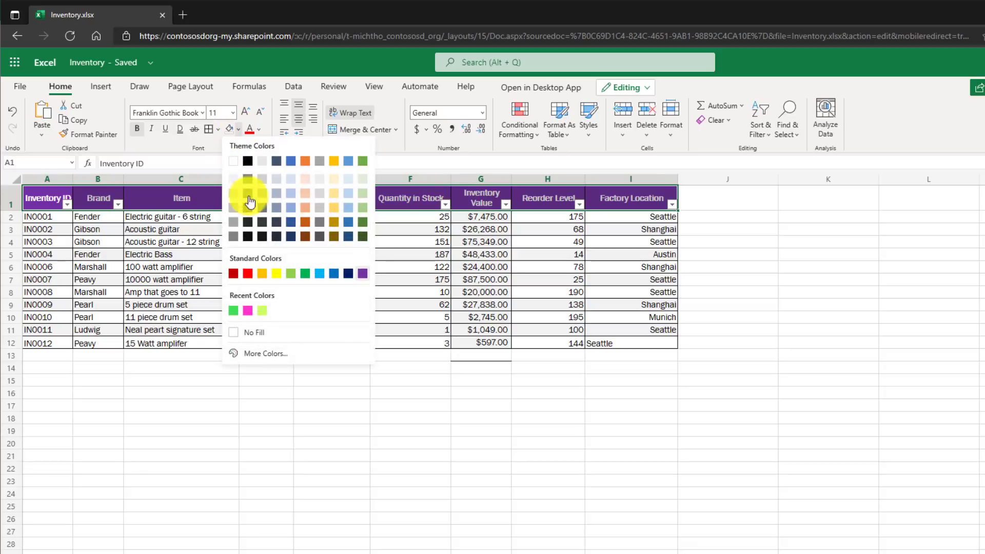
{"action": "left_click", "coordinate": [273, 354]}
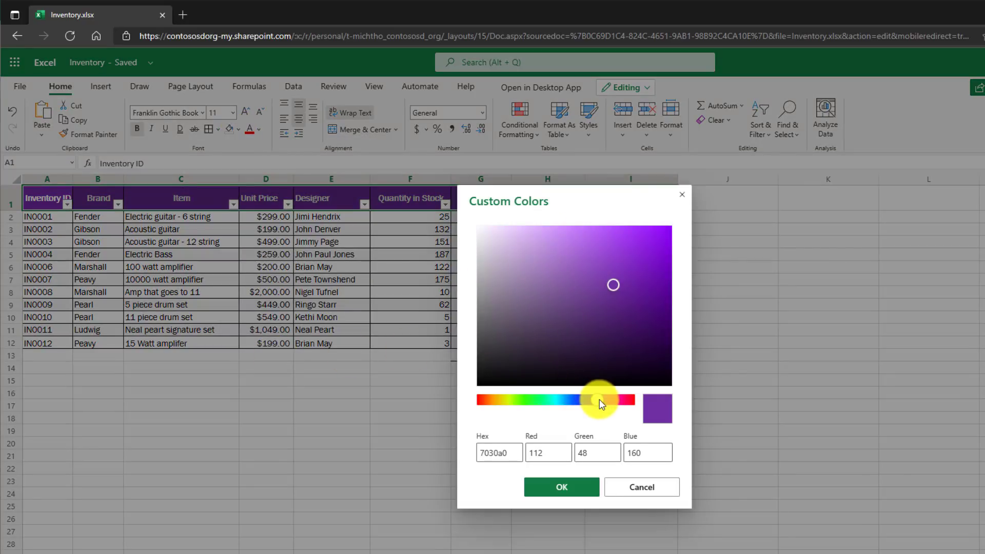
{"action": "left_click_drag", "start_coordinate": [599, 400], "coordinate": [533, 402]}
{"action": "left_click", "coordinate": [608, 248]}
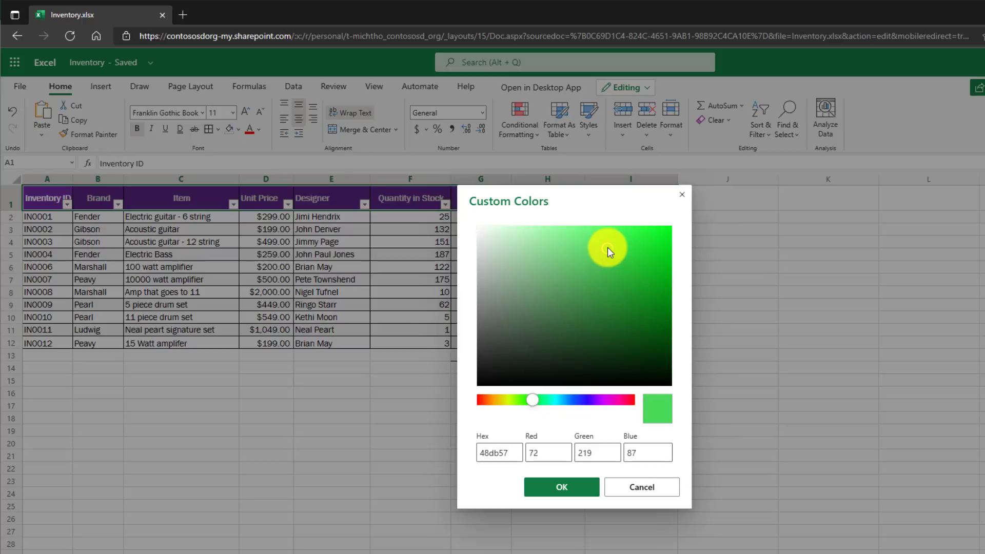
{"action": "left_click", "coordinate": [575, 489]}
{"action": "left_click", "coordinate": [209, 275]}
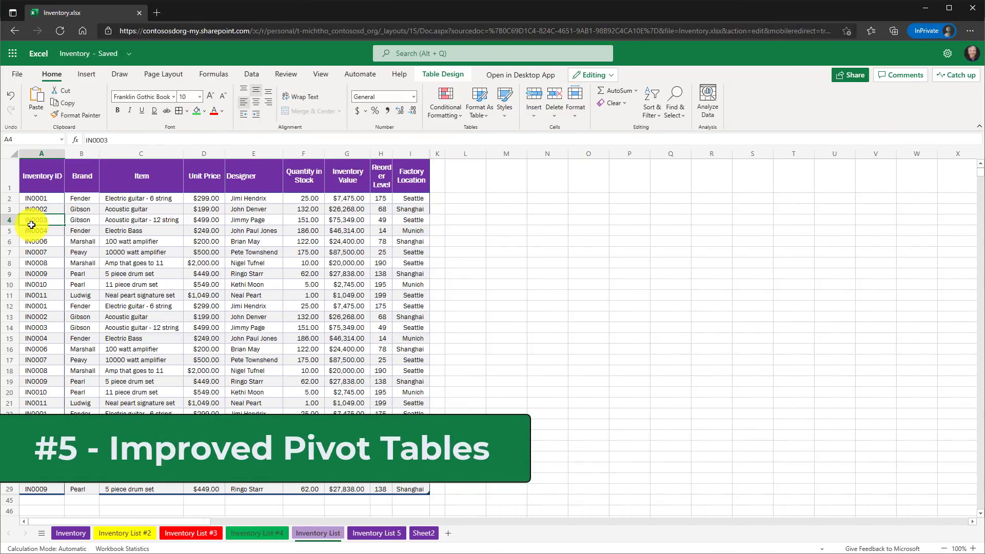
Step: Select the inventory table A1:I29 and browse its recommended PivotTables in the Insert PivotTable pane
{"action": "left_click", "coordinate": [62, 190]}
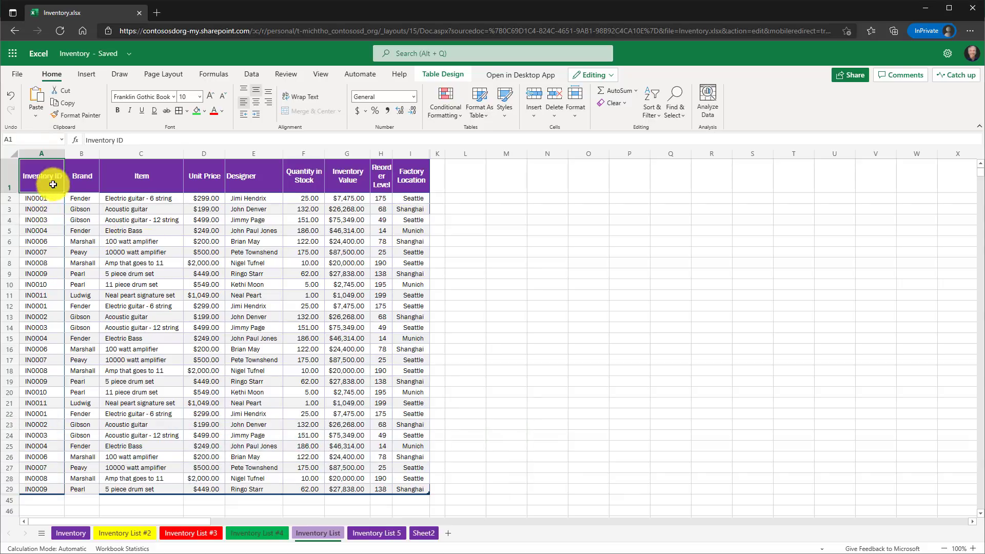
{"action": "left_click_drag", "start_coordinate": [62, 191], "coordinate": [410, 489]}
{"action": "left_click", "coordinate": [85, 73]}
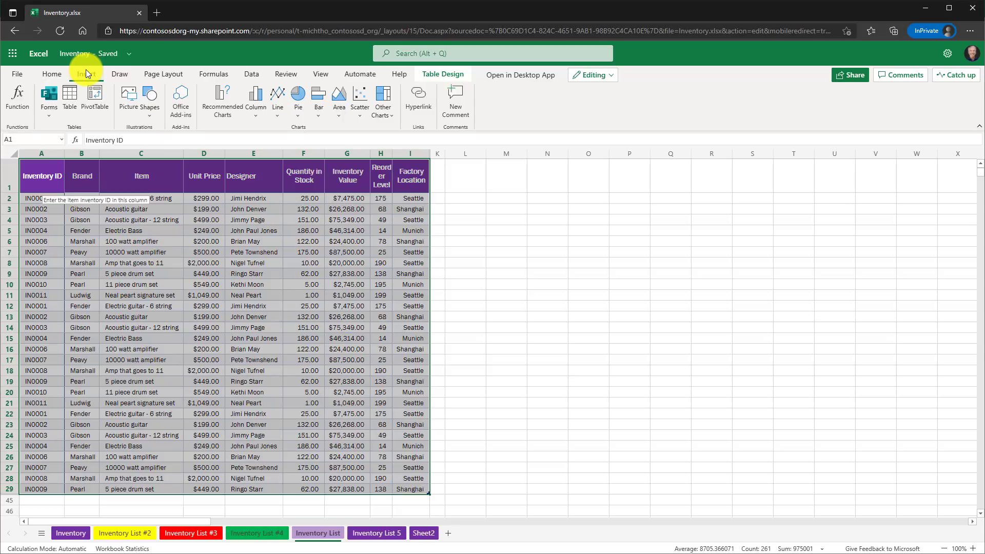
{"action": "left_click", "coordinate": [95, 108]}
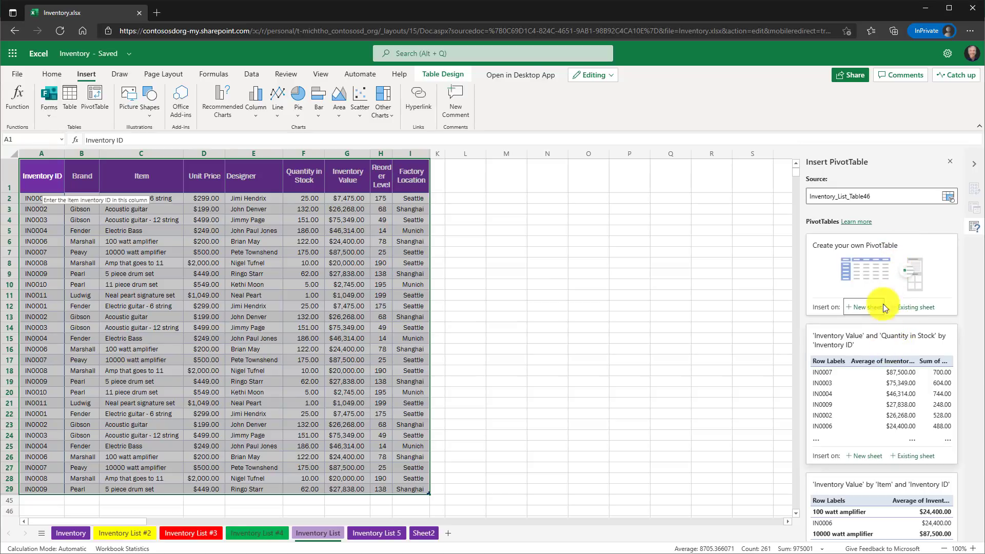
{"action": "scroll", "coordinate": [879, 349], "scroll_direction": "down", "scroll_amount": 3}
{"action": "scroll", "coordinate": [883, 341], "scroll_direction": "down", "scroll_amount": 4}
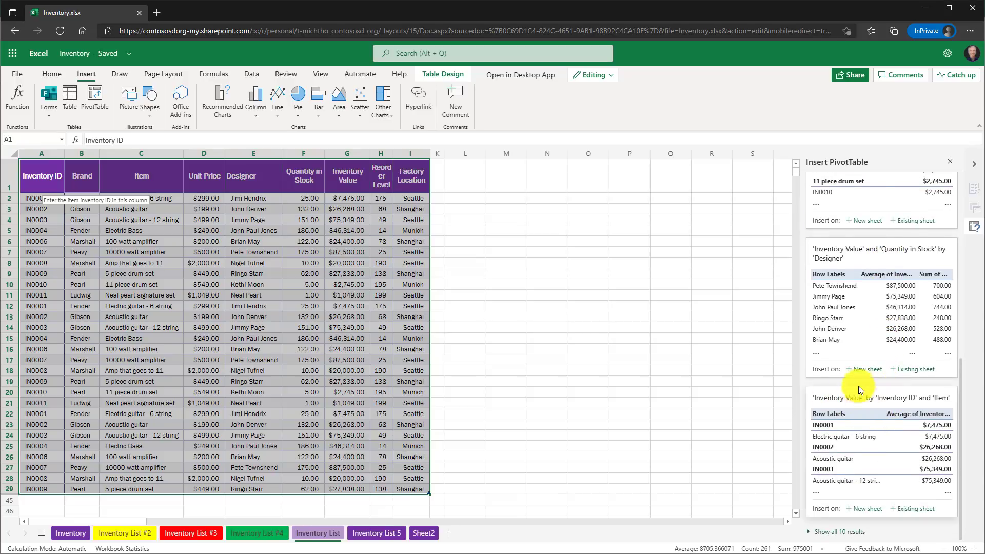
Step: Add the 'Inventory ID and Item' PivotTable on a new sheet with Item in Columns and Inventory Value in Rows
{"action": "left_click", "coordinate": [878, 513]}
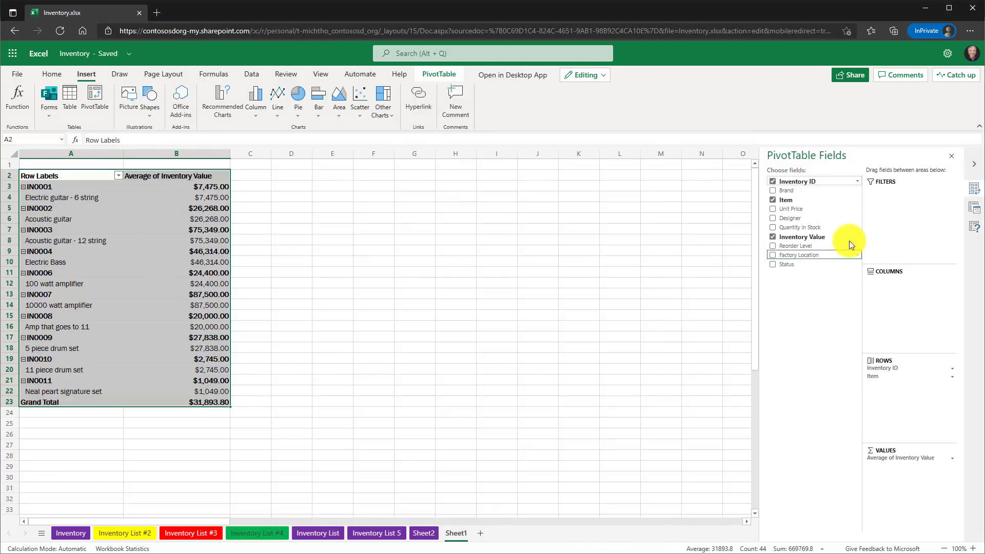
{"action": "left_click_drag", "start_coordinate": [787, 201], "coordinate": [904, 312]}
{"action": "left_click_drag", "start_coordinate": [802, 240], "coordinate": [900, 408]}
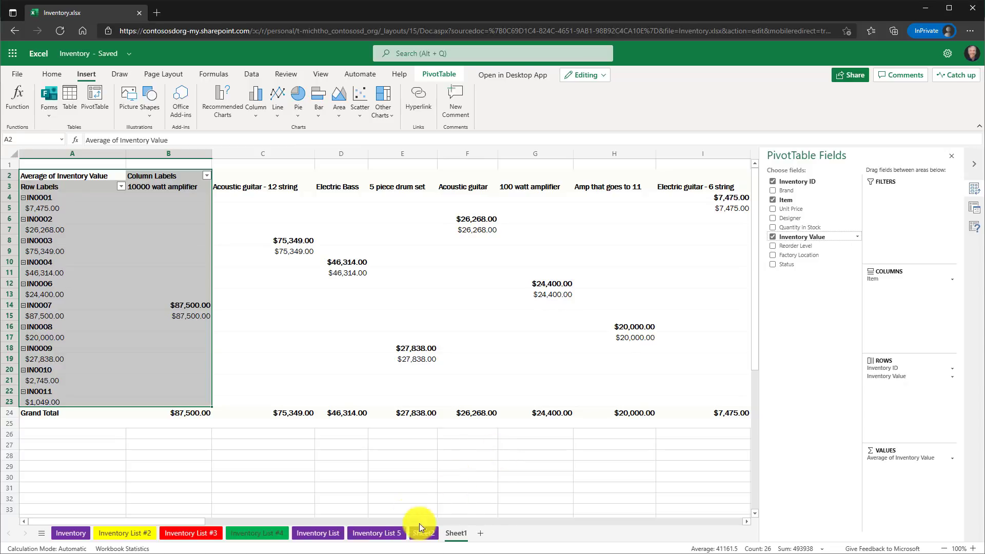
{"action": "left_click", "coordinate": [328, 537]}
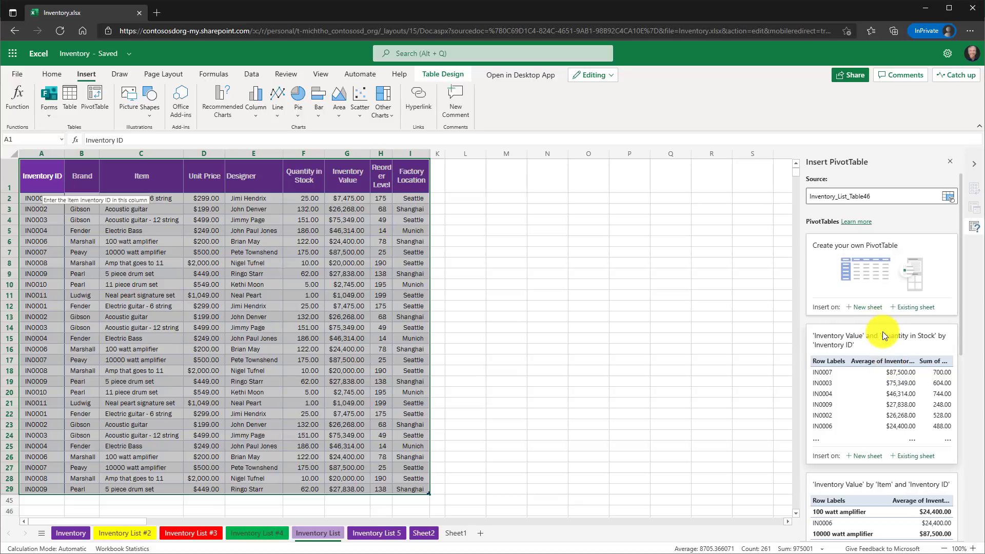
Step: Start a blank PivotTable on a new sheet using Brand, Item and Quantity in Stock
{"action": "left_click", "coordinate": [866, 308]}
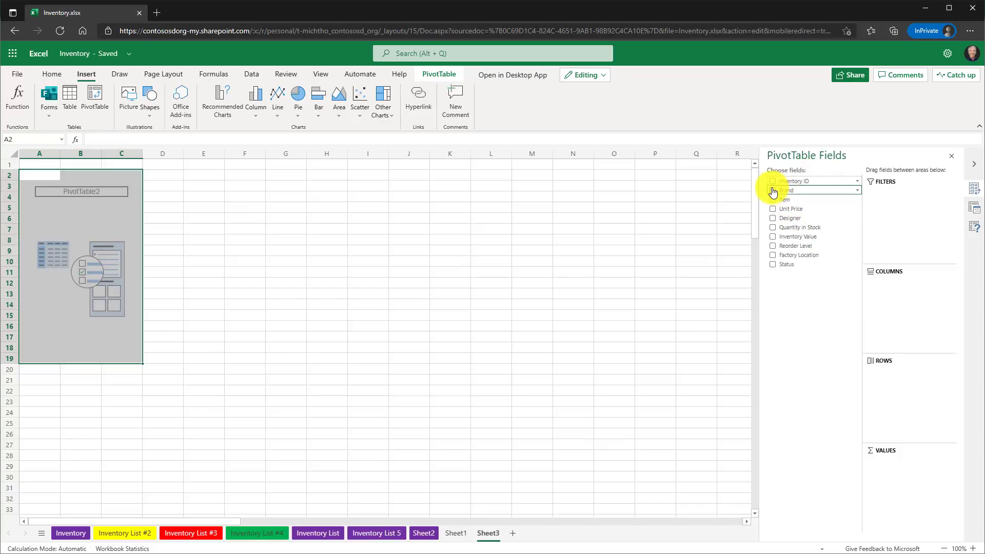
{"action": "left_click", "coordinate": [773, 191]}
{"action": "left_click", "coordinate": [772, 200]}
{"action": "left_click", "coordinate": [772, 227]}
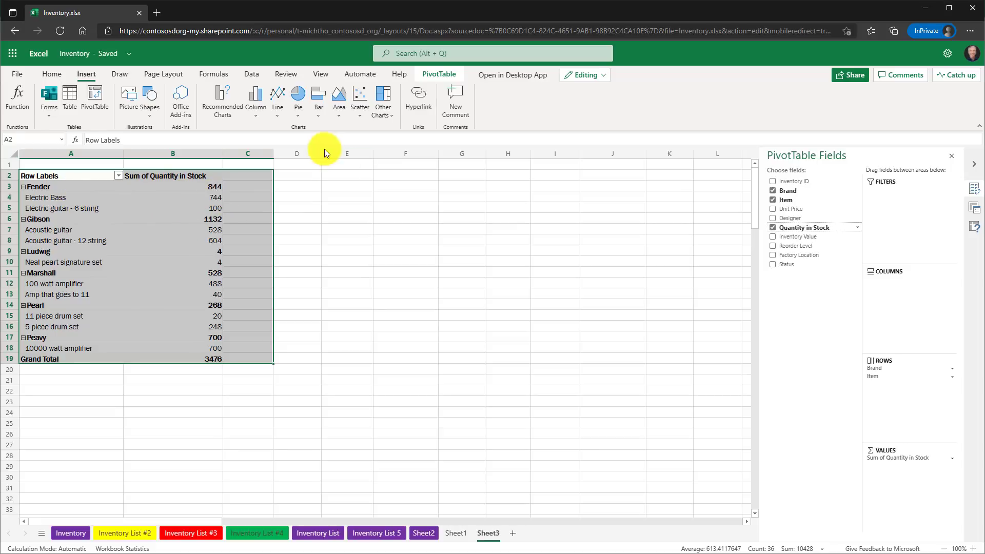
Step: Apply a blue-banded Medium PivotTable style after trying gold and dark-blue styles
{"action": "left_click", "coordinate": [438, 75]}
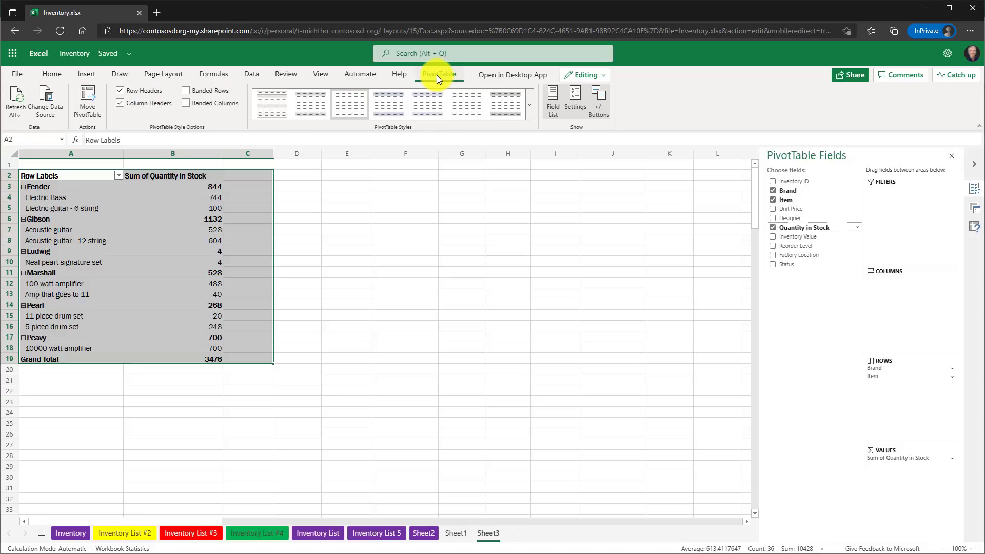
{"action": "left_click", "coordinate": [529, 110]}
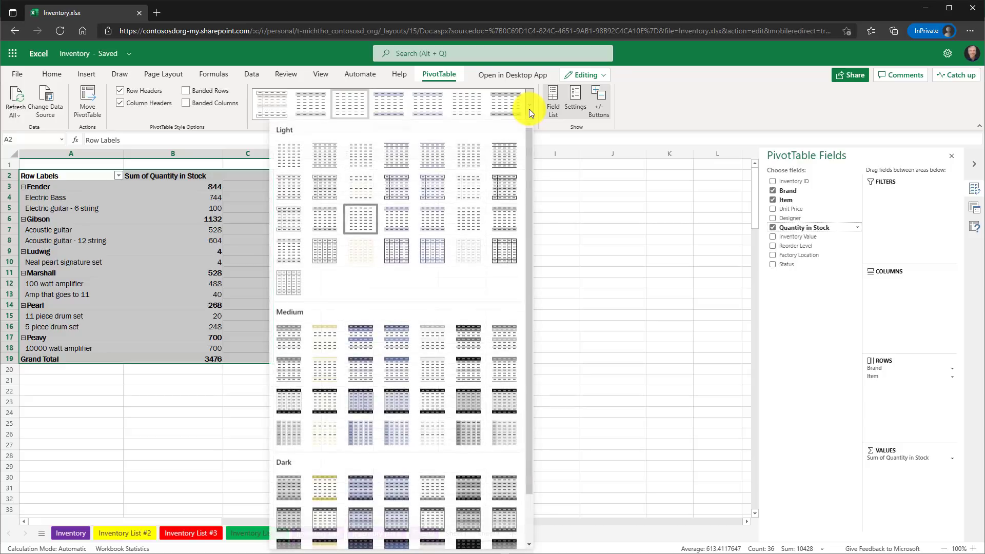
{"action": "left_click", "coordinate": [325, 495]}
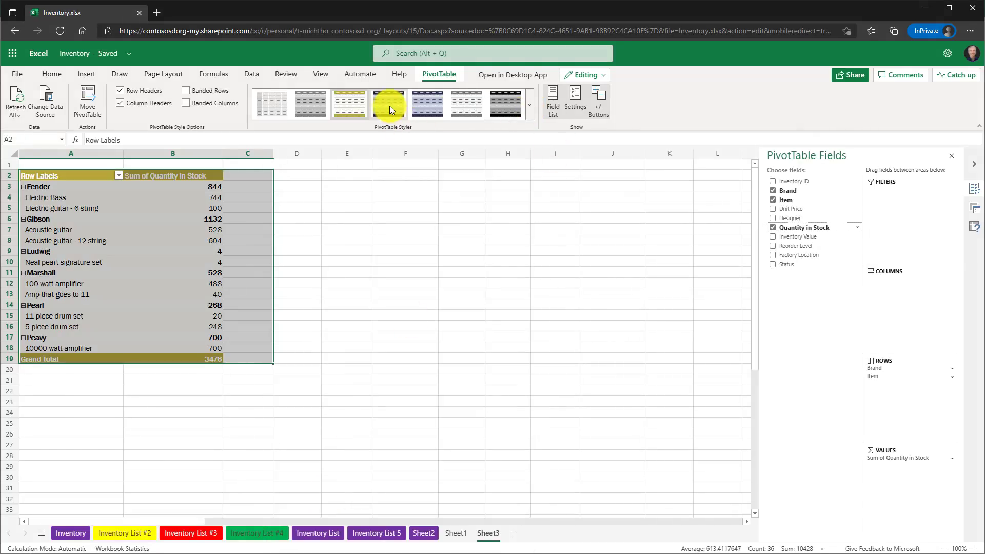
{"action": "left_click", "coordinate": [389, 106]}
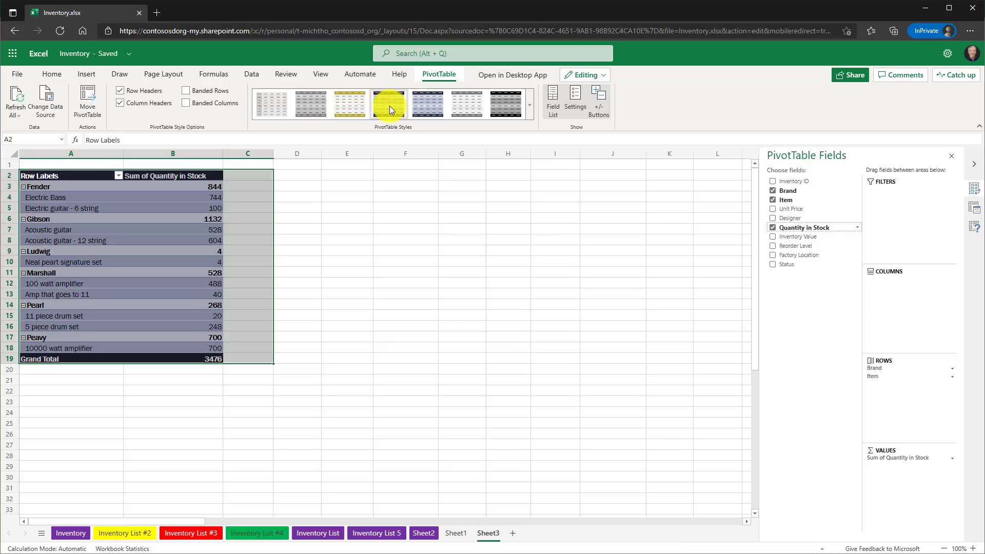
{"action": "left_click", "coordinate": [529, 110]}
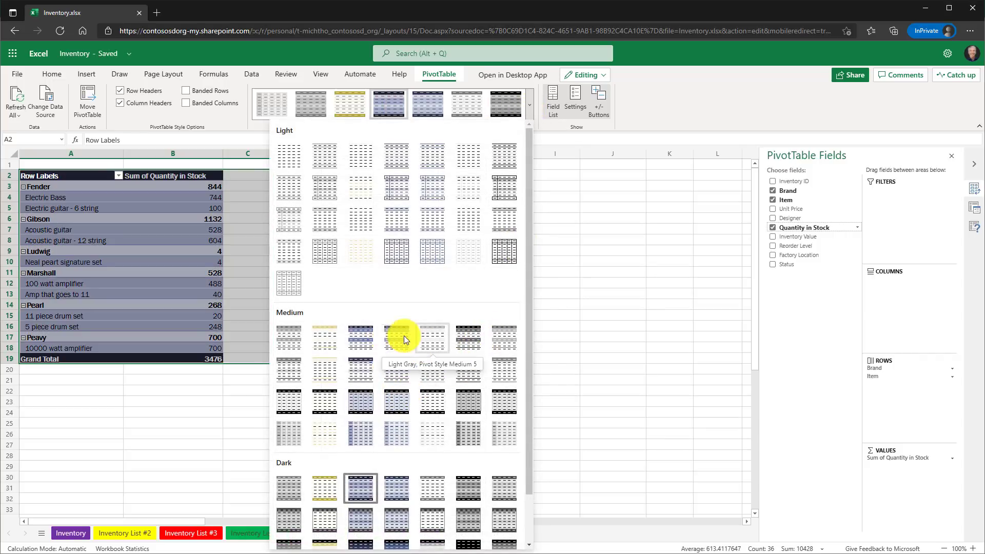
{"action": "left_click", "coordinate": [360, 334]}
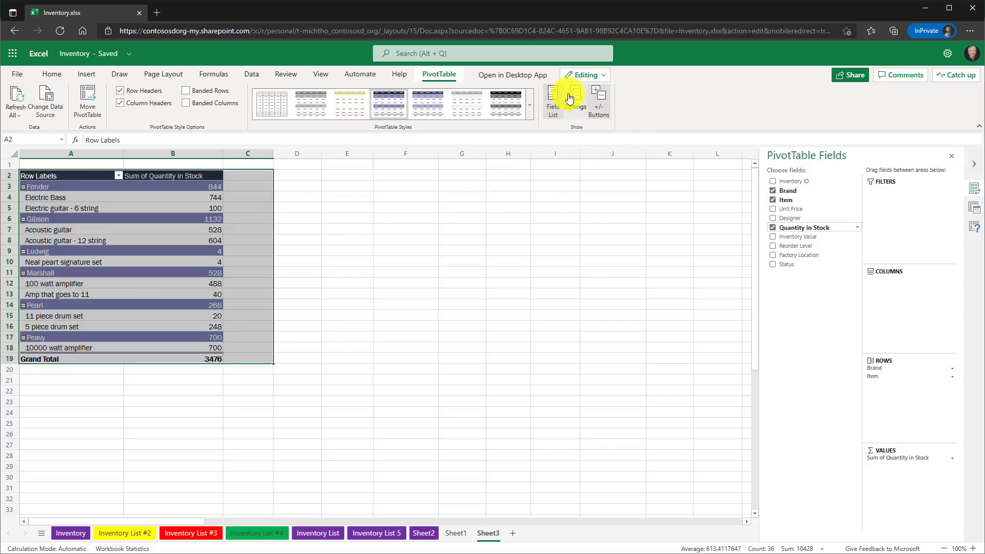
{"action": "left_click", "coordinate": [577, 97]}
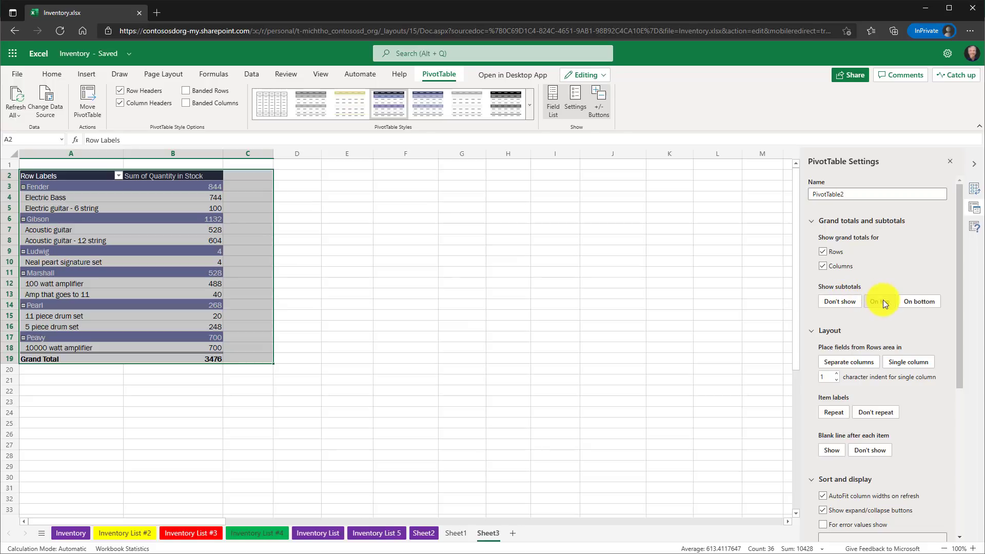
{"action": "left_click", "coordinate": [203, 196]}
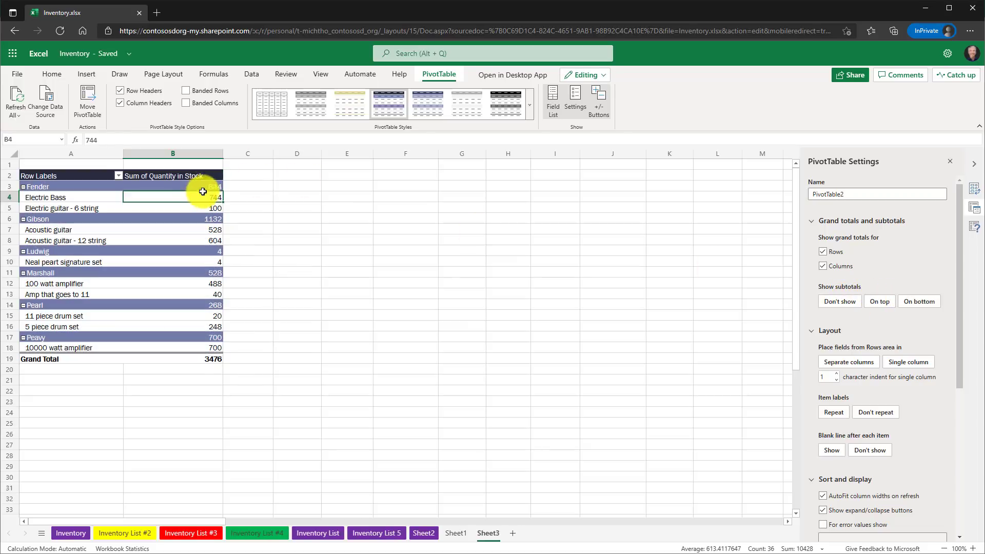
{"action": "left_click", "coordinate": [919, 301]}
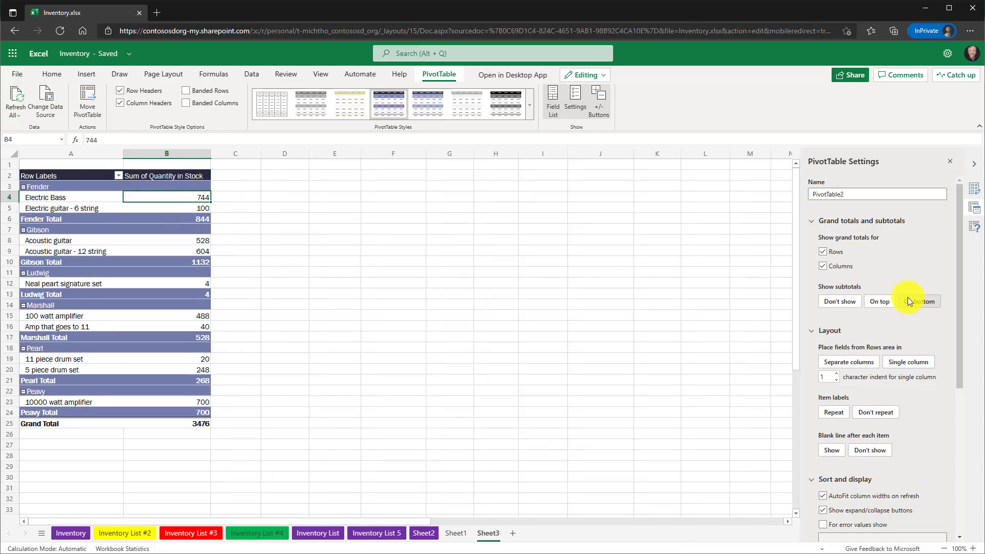
{"action": "left_click", "coordinate": [876, 302]}
{"action": "left_click", "coordinate": [841, 301]}
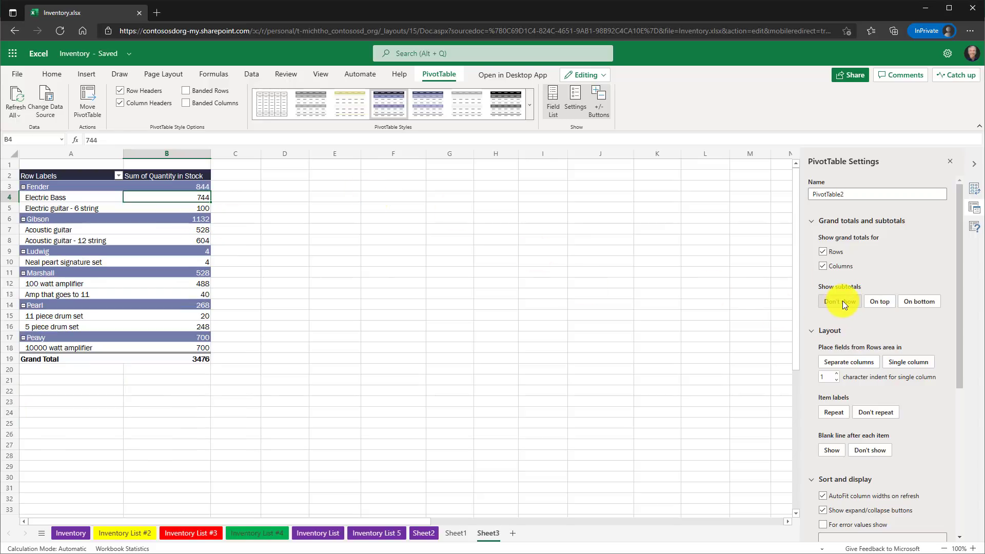
{"action": "left_click", "coordinate": [870, 362]}
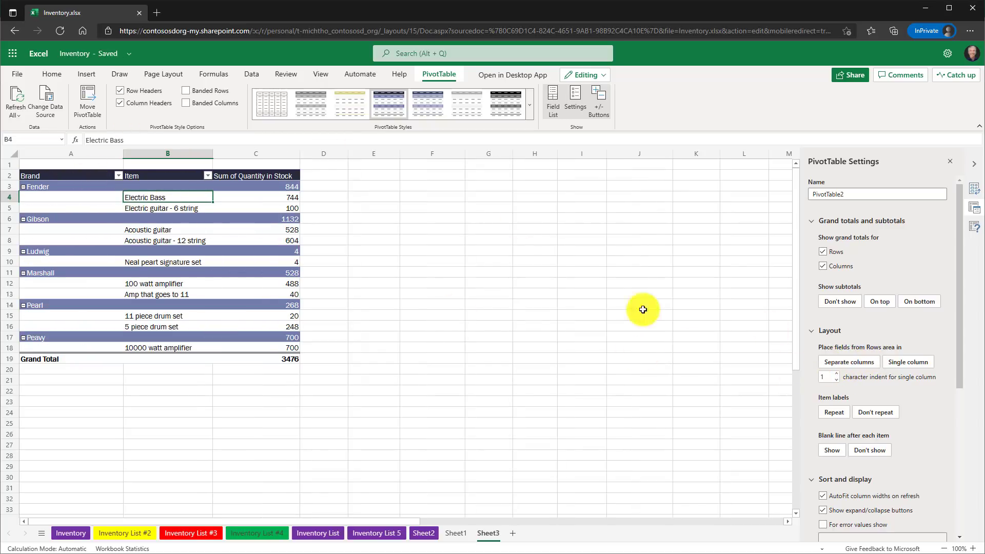
{"action": "left_click", "coordinate": [907, 362]}
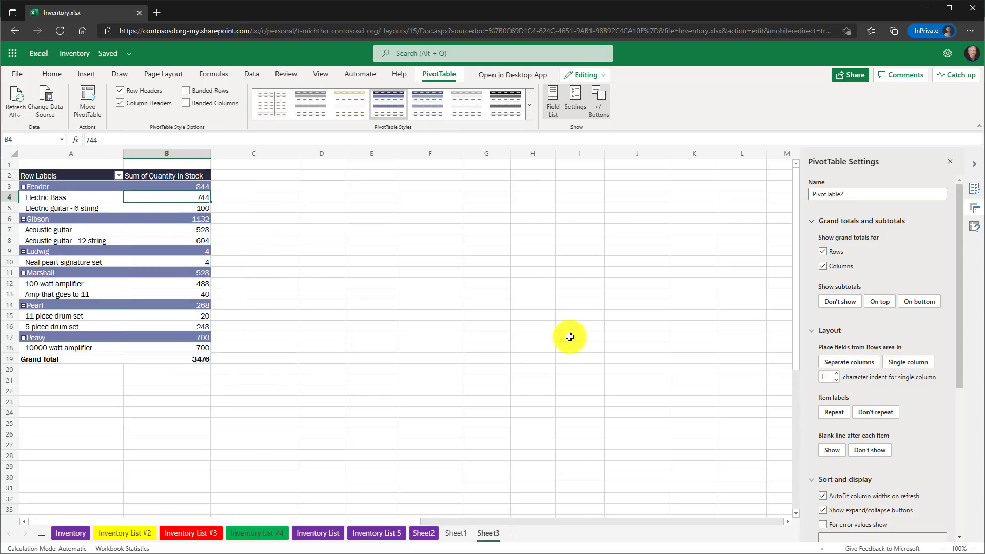
Step: Close the PivotTable pane and show the context menu and mini toolbar for cell B6 (1132)
{"action": "left_click", "coordinate": [950, 164]}
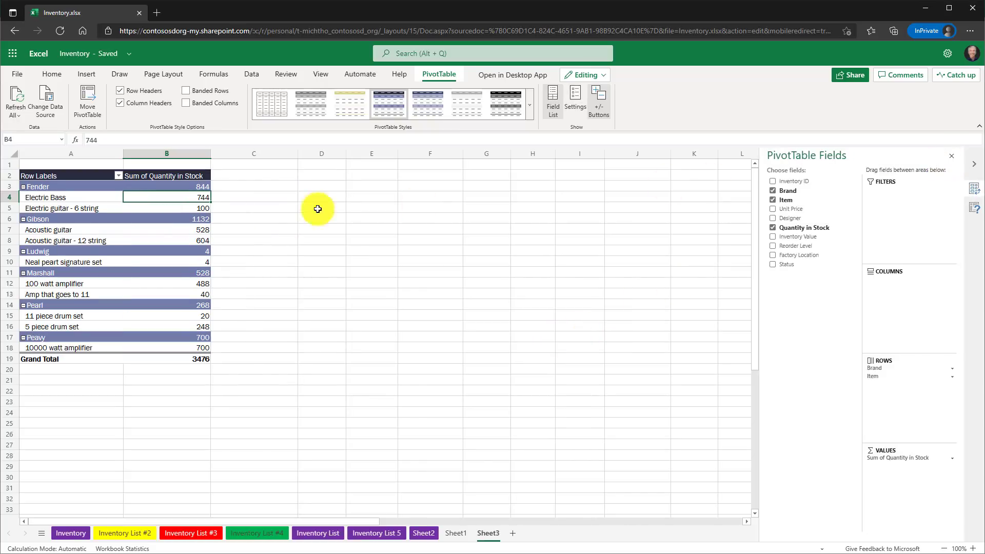
{"action": "left_click", "coordinate": [183, 220]}
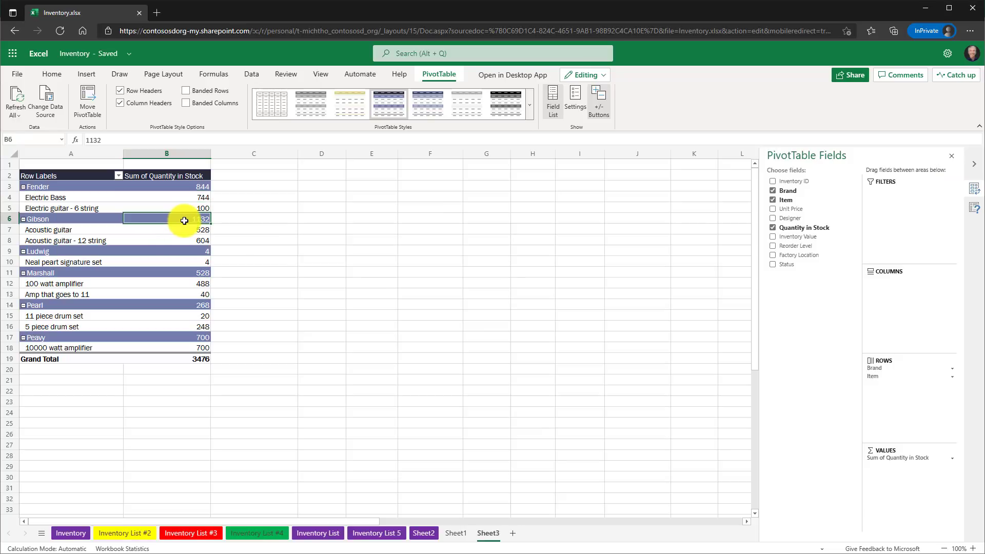
{"action": "right_click", "coordinate": [184, 220]}
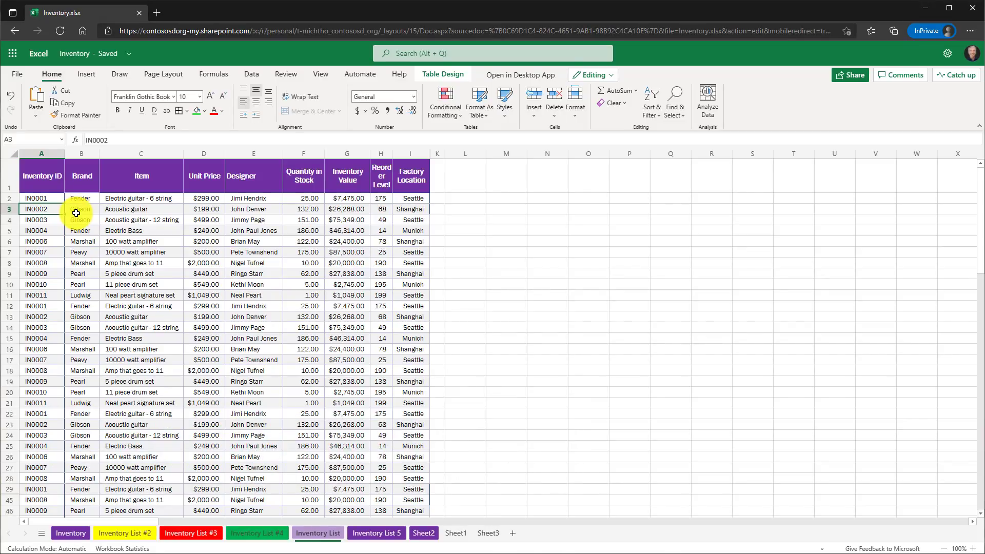
{"action": "key", "text": "ctrl+Down"}
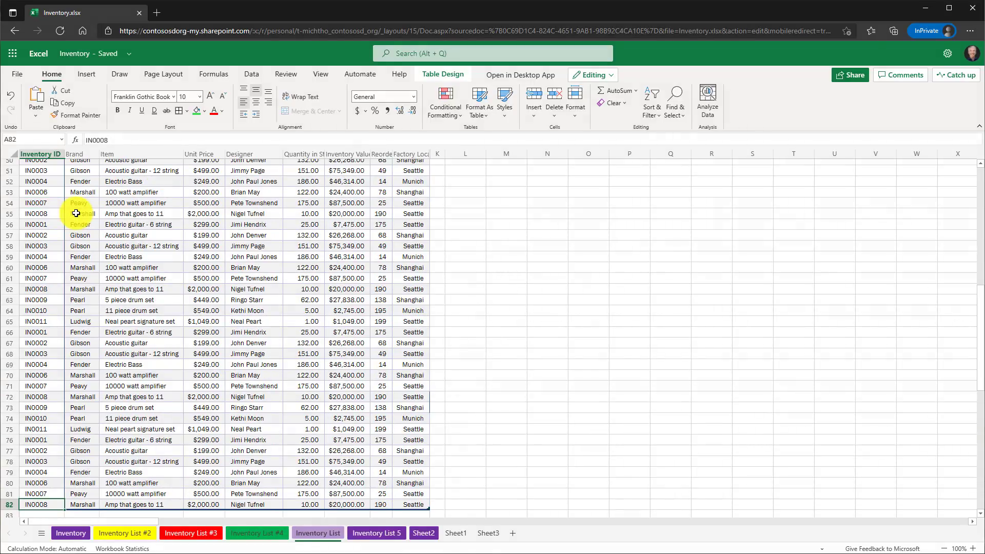
{"action": "key", "text": "ctrl+Right"}
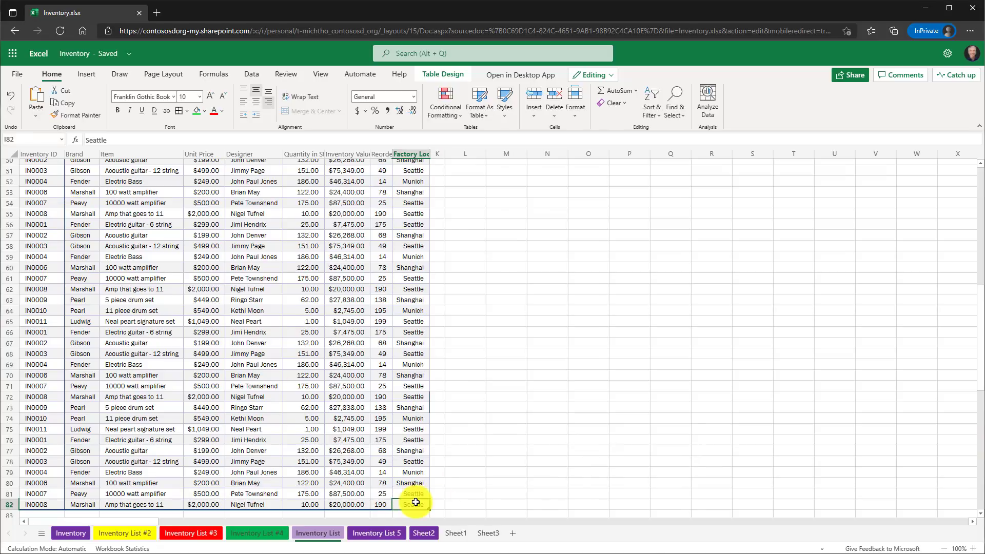
{"action": "key", "text": "ctrl+Up"}
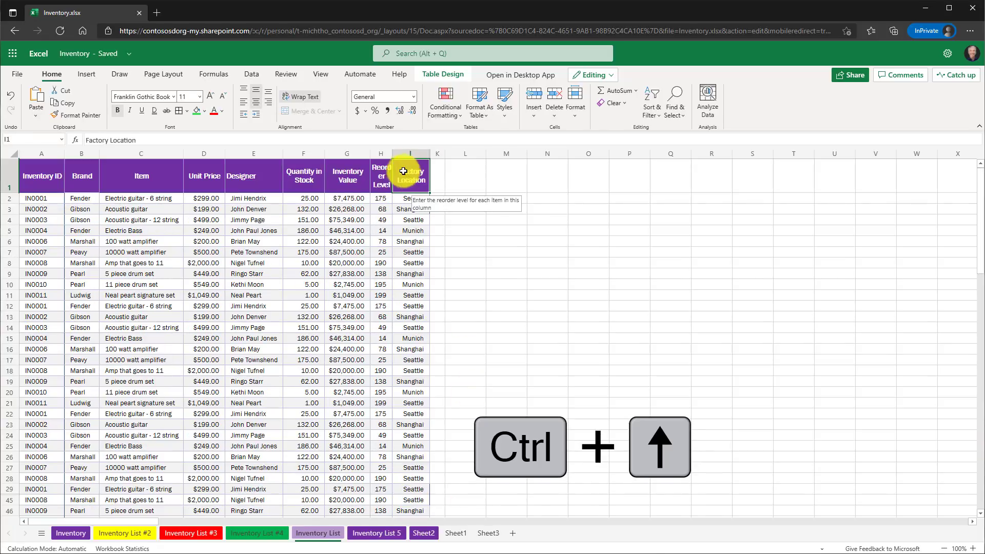
{"action": "key", "text": "ctrl+Left"}
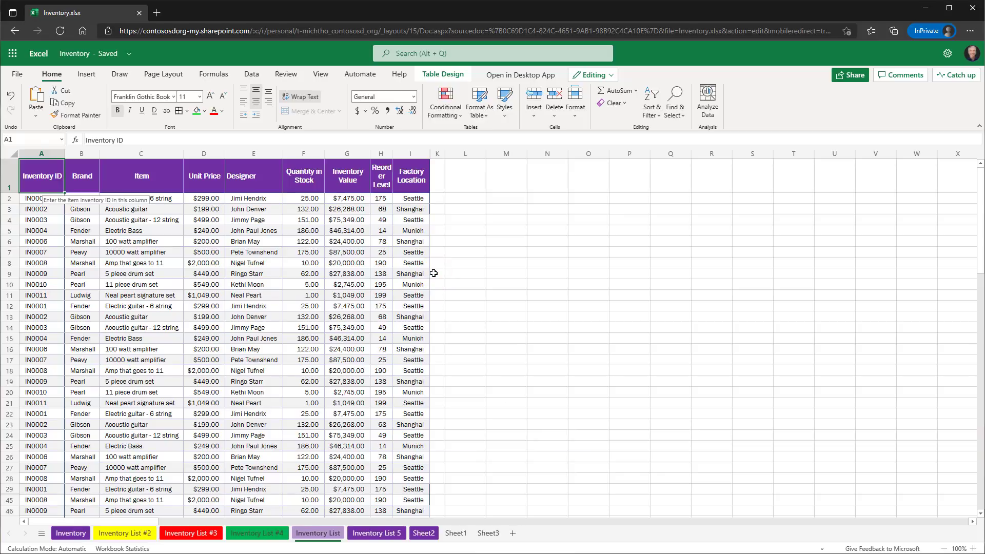
{"action": "key", "text": "alt+Page_Down"}
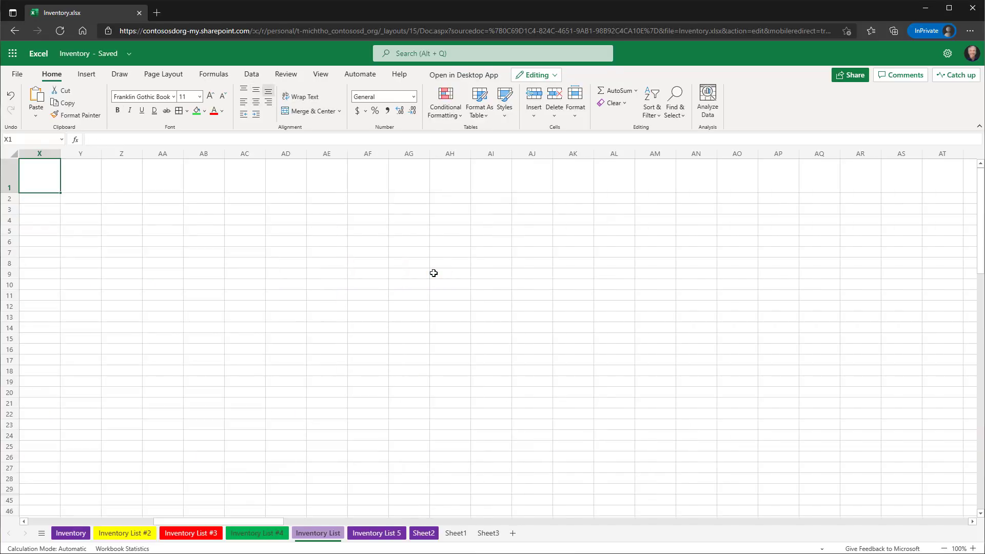
{"action": "key", "text": "alt+Page_Down"}
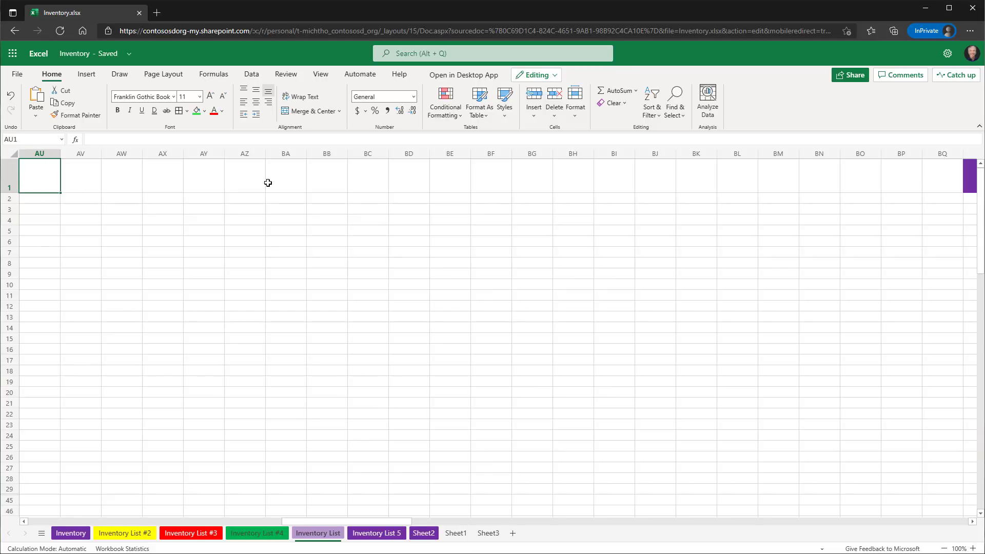
{"action": "key", "text": "alt+Page_Up"}
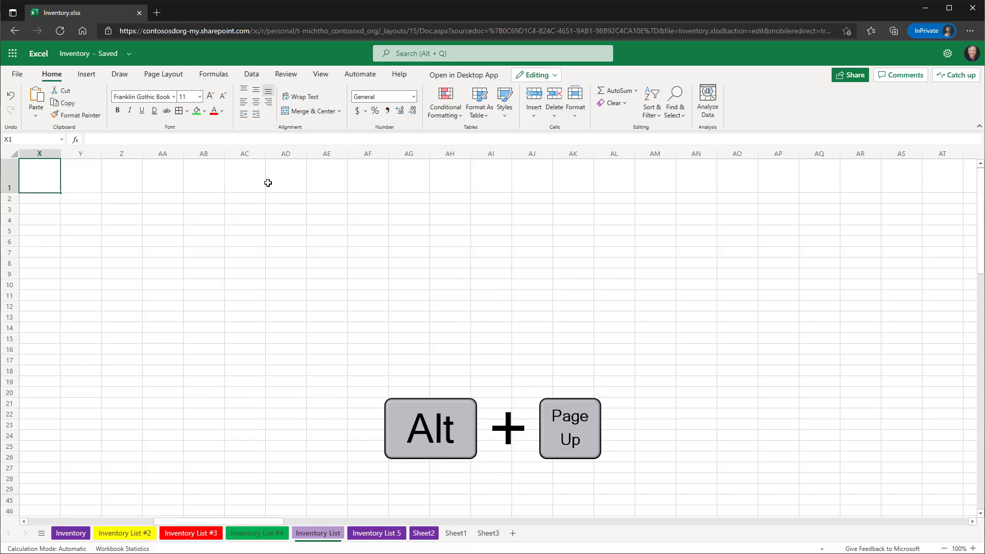
{"action": "key", "text": "alt+Page_Up"}
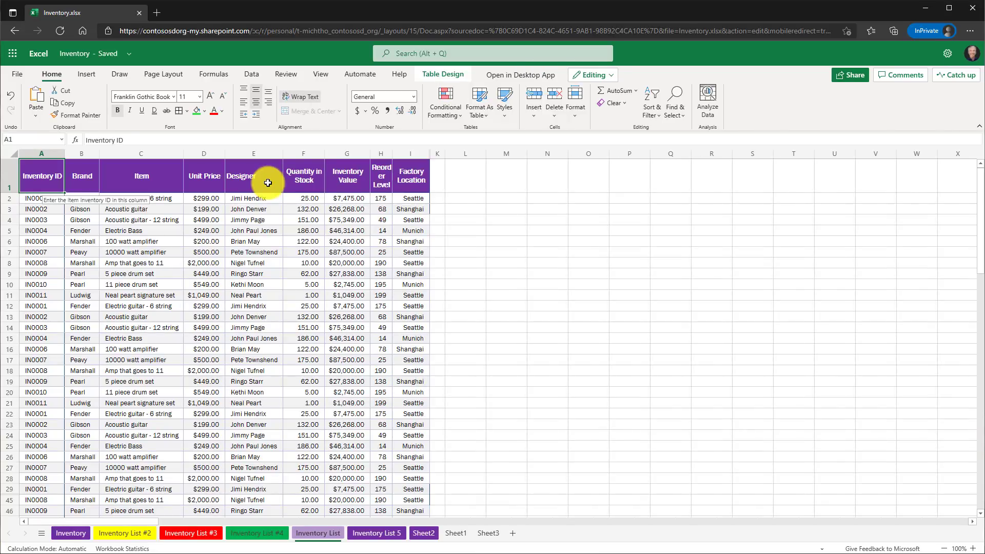
Step: Open the Keyboard Shortcuts reference from Help and scroll through the shortcut list
{"action": "left_click", "coordinate": [401, 74]}
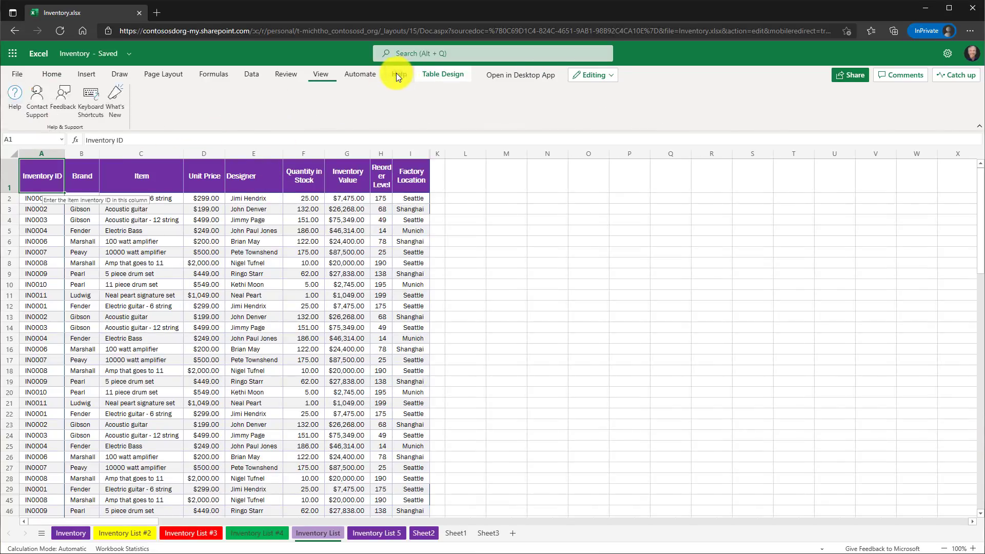
{"action": "left_click", "coordinate": [89, 105]}
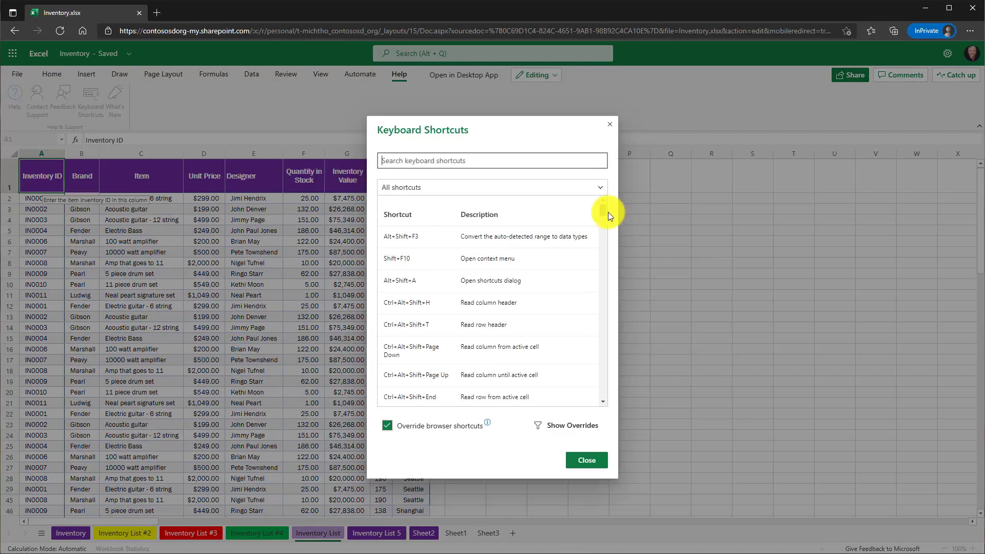
{"action": "left_click_drag", "start_coordinate": [604, 209], "coordinate": [599, 275]}
{"action": "scroll", "coordinate": [516, 289], "scroll_direction": "down", "scroll_amount": 10}
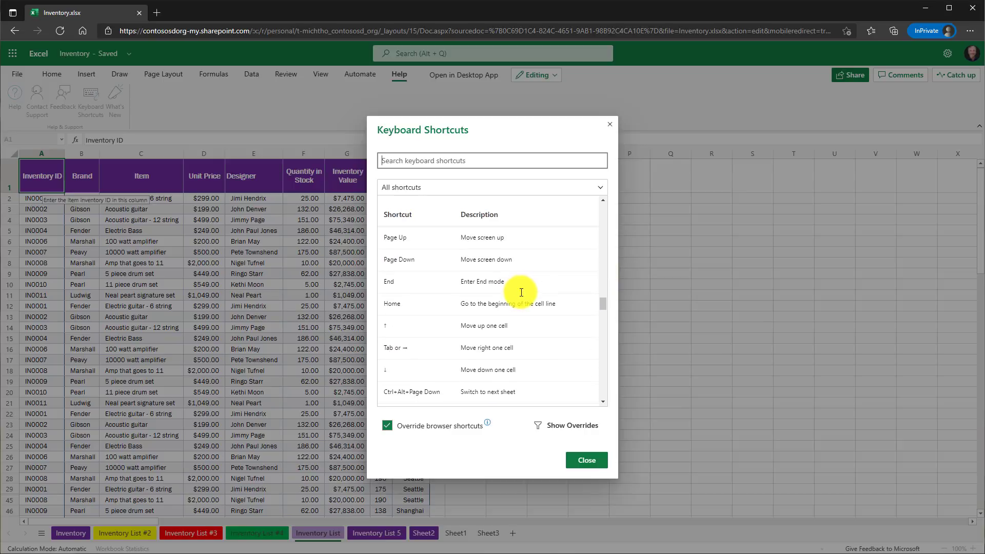
{"action": "left_click_drag", "start_coordinate": [603, 306], "coordinate": [605, 198]}
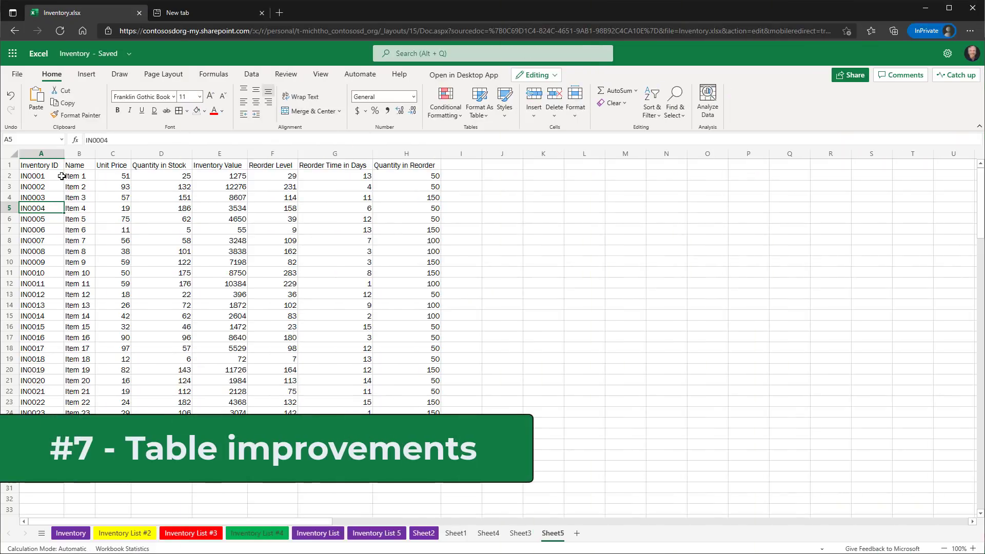
Step: Format A1:H26 as a table with headers using the first Light table style
{"action": "left_click_drag", "start_coordinate": [53, 163], "coordinate": [395, 434]}
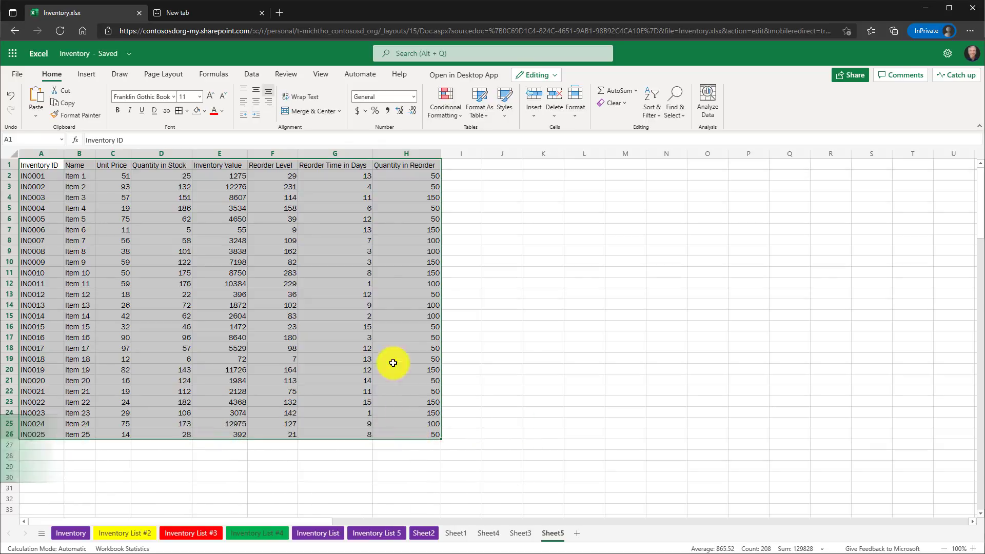
{"action": "left_click", "coordinate": [481, 104]}
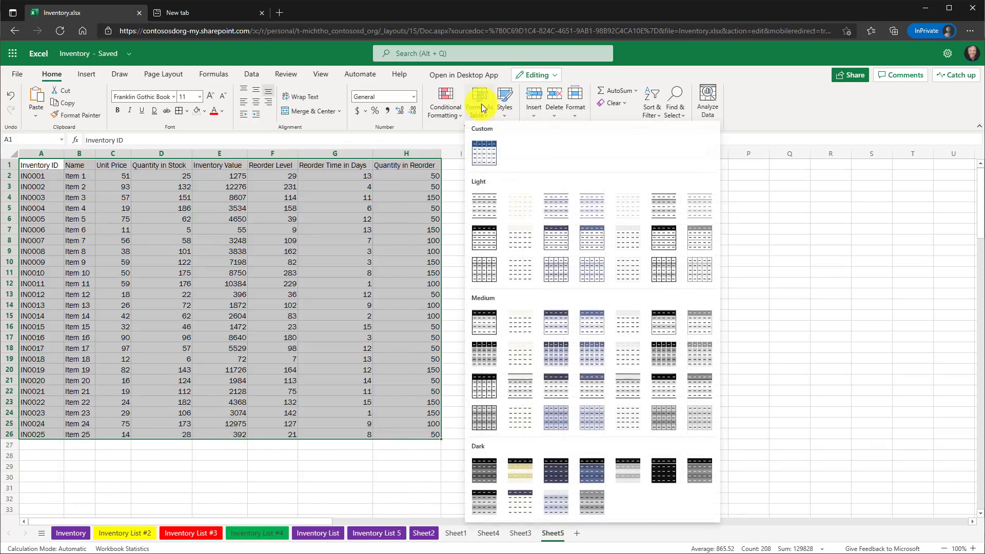
{"action": "left_click", "coordinate": [485, 214]}
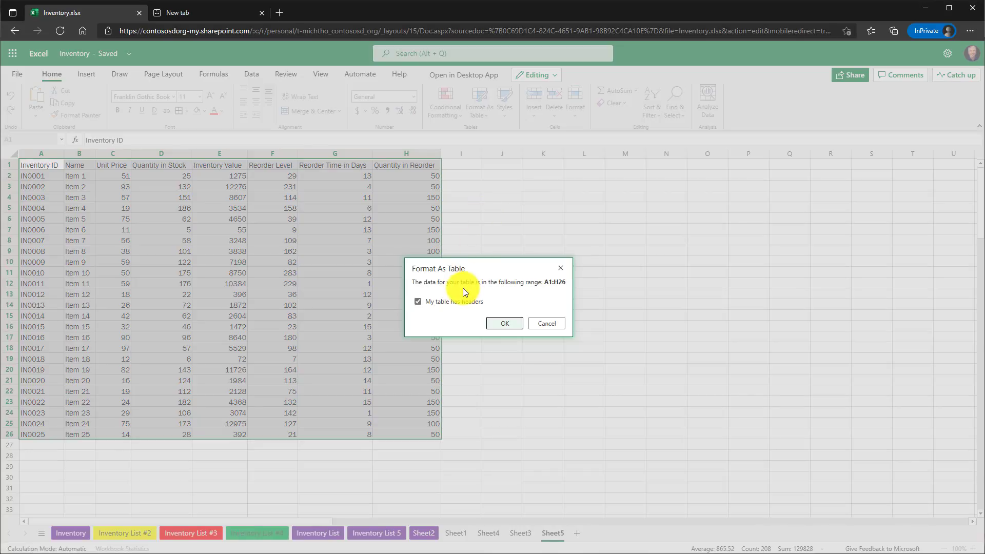
{"action": "left_click", "coordinate": [504, 323]}
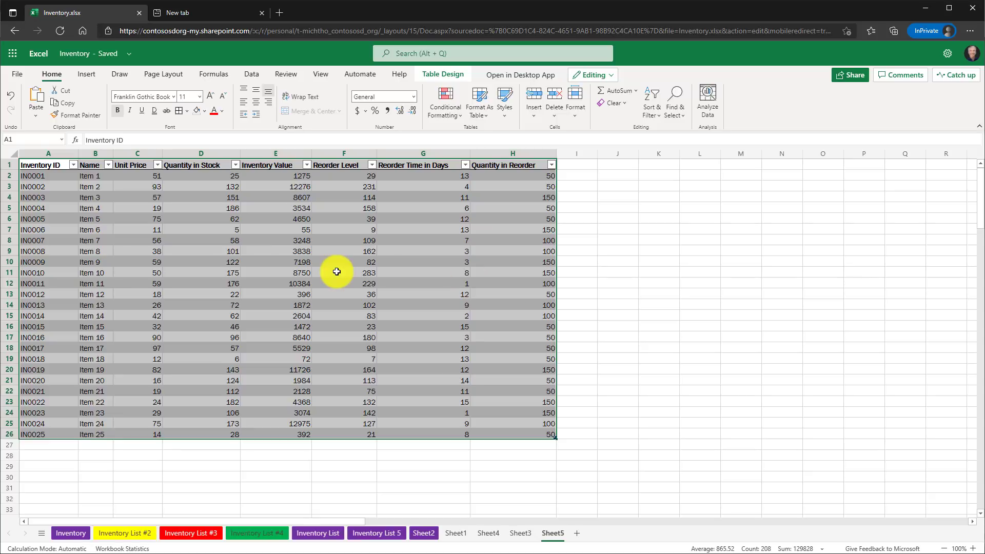
Step: Give the Sheet5 table a dark blue style and add a Total row
{"action": "left_click", "coordinate": [449, 74]}
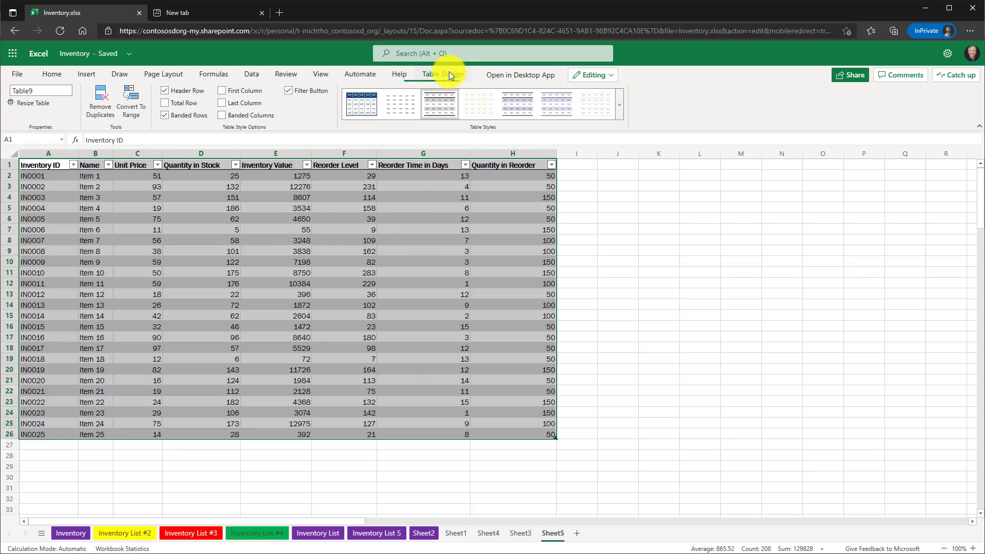
{"action": "left_click", "coordinate": [623, 109]}
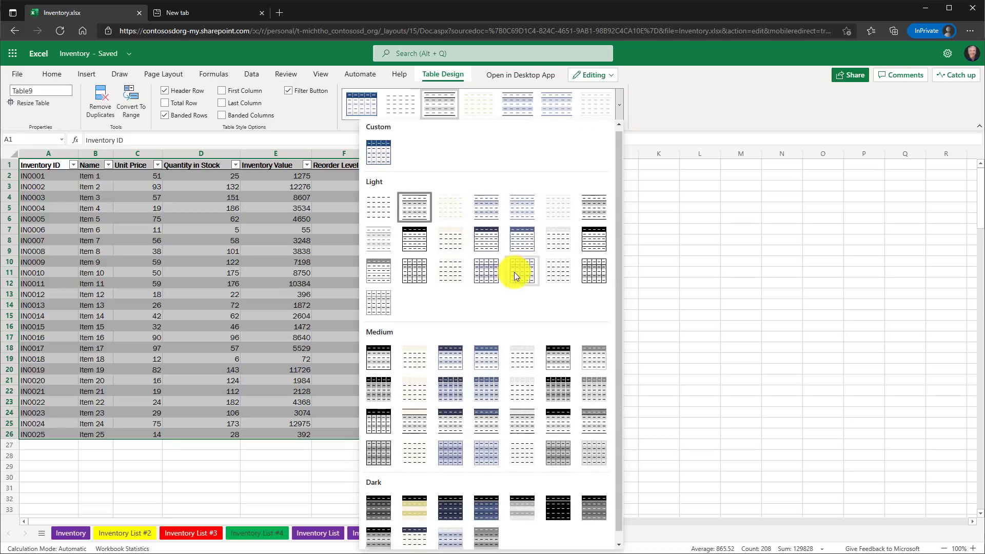
{"action": "left_click", "coordinate": [417, 509]}
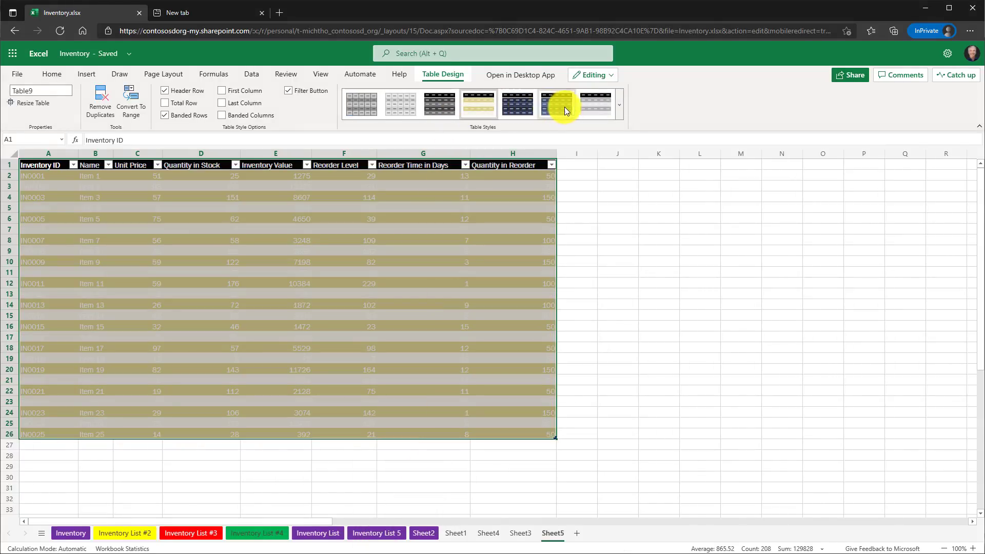
{"action": "left_click", "coordinate": [558, 106]}
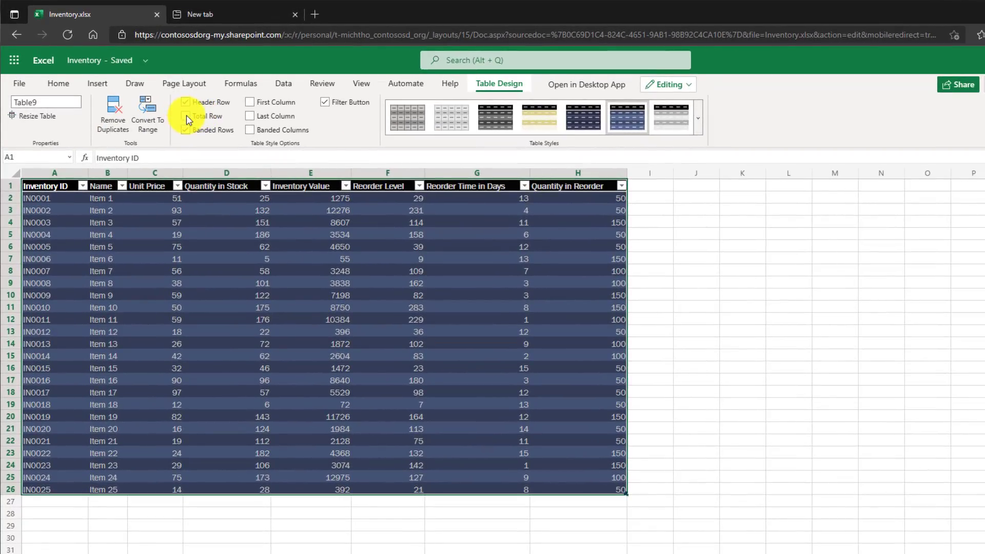
{"action": "left_click", "coordinate": [187, 117]}
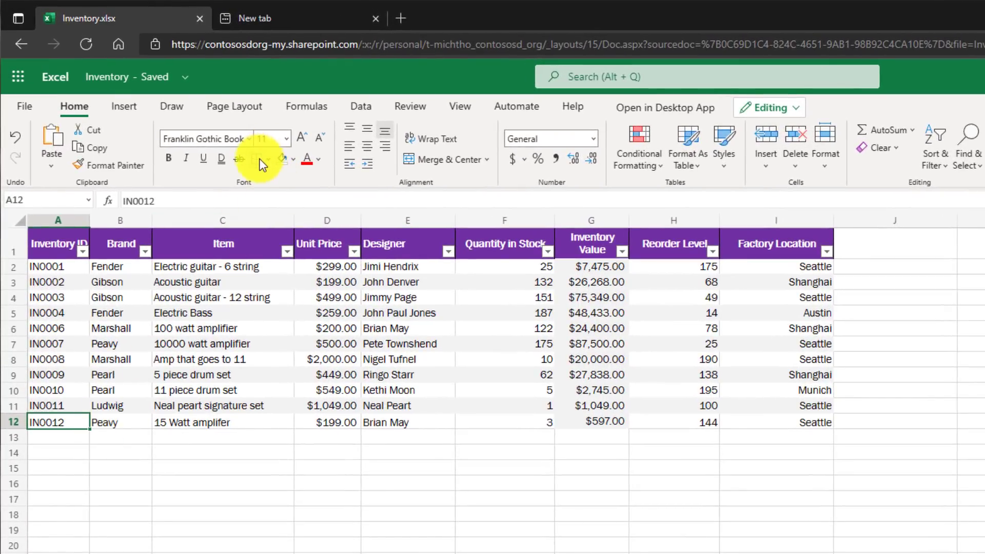
Step: Draw a border box around C4:F5 with Draw Border
{"action": "left_click", "coordinate": [269, 162]}
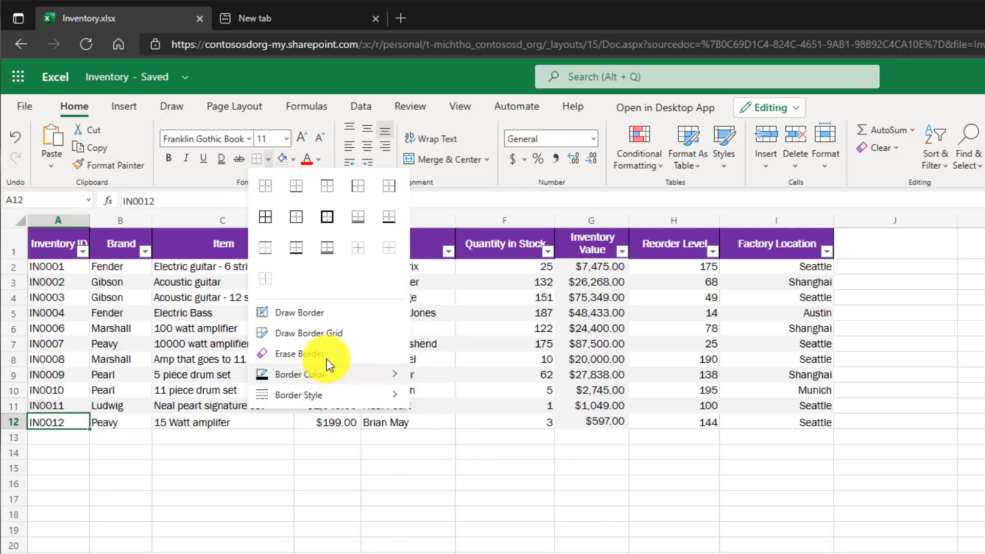
{"action": "left_click", "coordinate": [304, 312]}
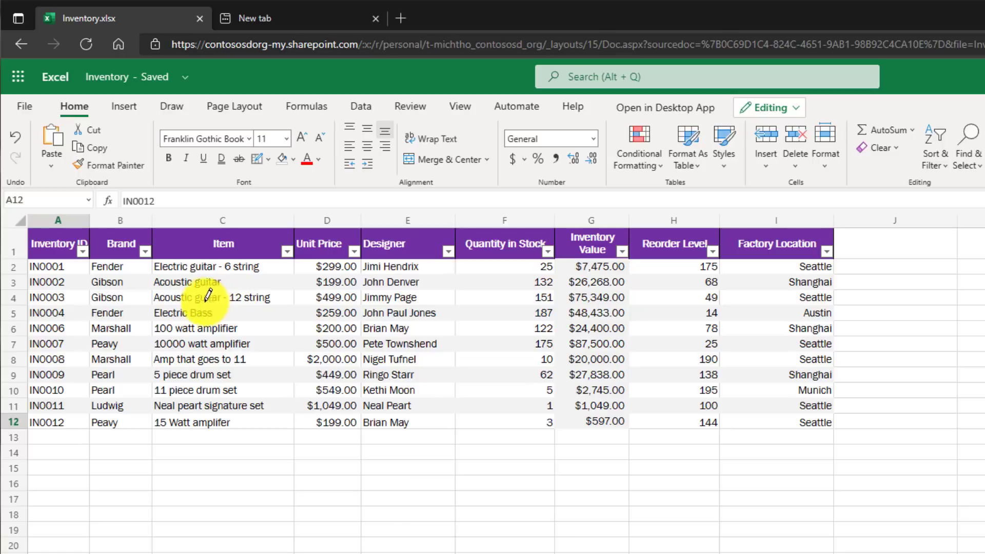
{"action": "mouse_move", "coordinate": [209, 293]}
{"action": "left_mouse_down"}
{"action": "mouse_move", "coordinate": [526, 316]}
{"action": "mouse_move", "coordinate": [531, 305]}
{"action": "mouse_move", "coordinate": [590, 302]}
{"action": "mouse_move", "coordinate": [511, 301]}
{"action": "left_mouse_up"}
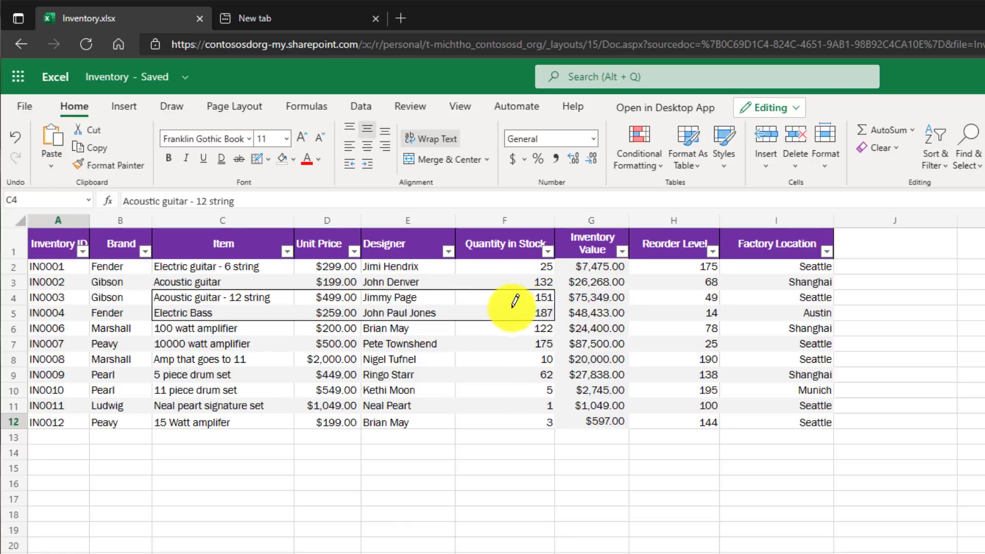
Step: Draw a full border grid over the table cells
{"action": "left_click", "coordinate": [268, 160]}
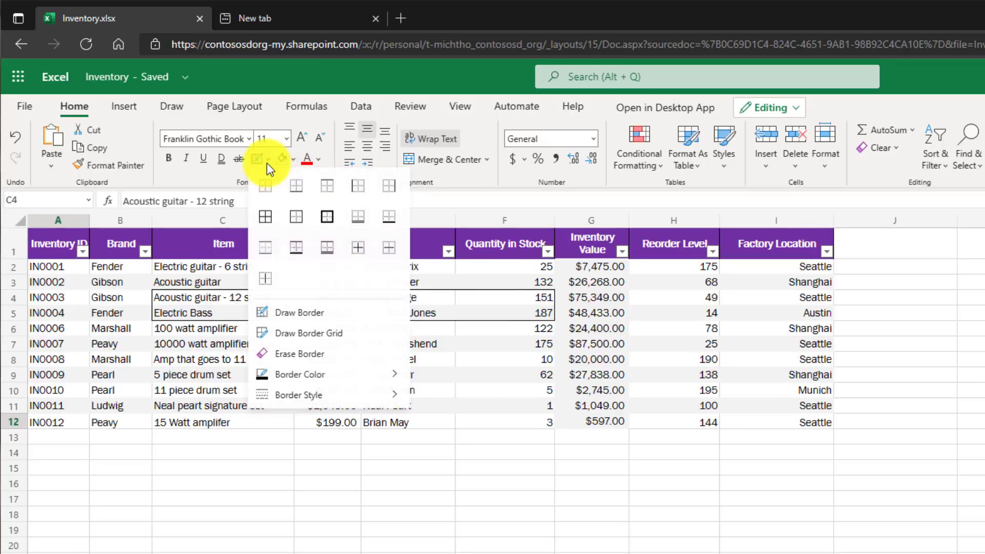
{"action": "left_click", "coordinate": [373, 333]}
{"action": "mouse_move", "coordinate": [71, 264]}
{"action": "left_mouse_down"}
{"action": "mouse_move", "coordinate": [361, 345]}
{"action": "mouse_move", "coordinate": [631, 379]}
{"action": "mouse_move", "coordinate": [728, 424]}
{"action": "mouse_move", "coordinate": [798, 419]}
{"action": "left_mouse_up"}
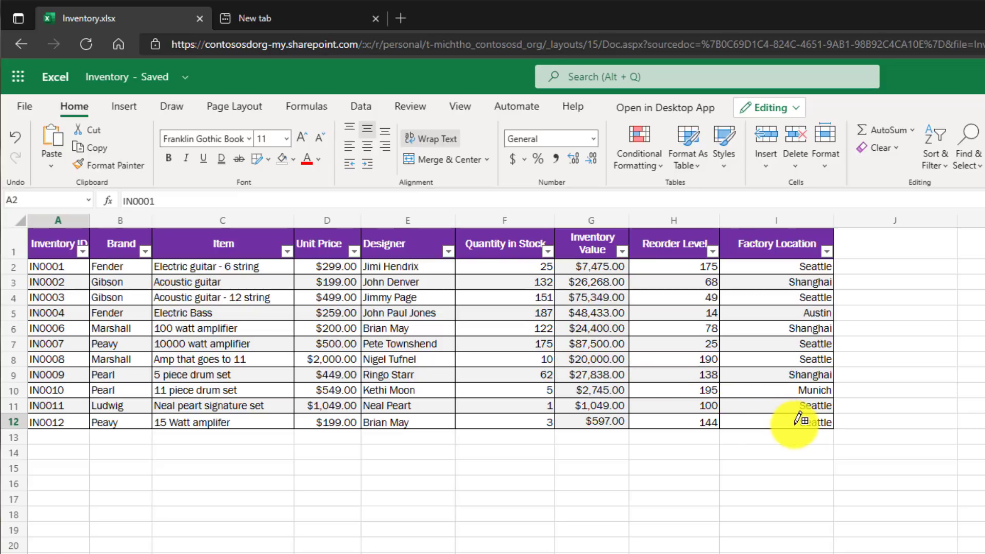
Step: Erase the borders across rows 5 to 7
{"action": "left_click", "coordinate": [268, 160]}
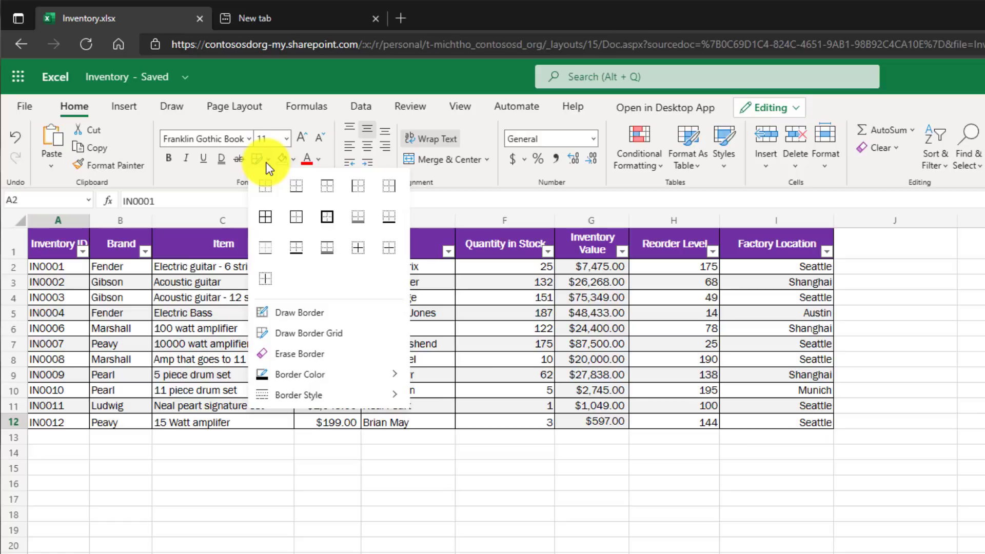
{"action": "left_click", "coordinate": [300, 353]}
{"action": "mouse_move", "coordinate": [143, 303]}
{"action": "left_mouse_down"}
{"action": "mouse_move", "coordinate": [176, 319]}
{"action": "mouse_move", "coordinate": [354, 343]}
{"action": "mouse_move", "coordinate": [611, 347]}
{"action": "mouse_move", "coordinate": [742, 411]}
{"action": "left_mouse_up"}
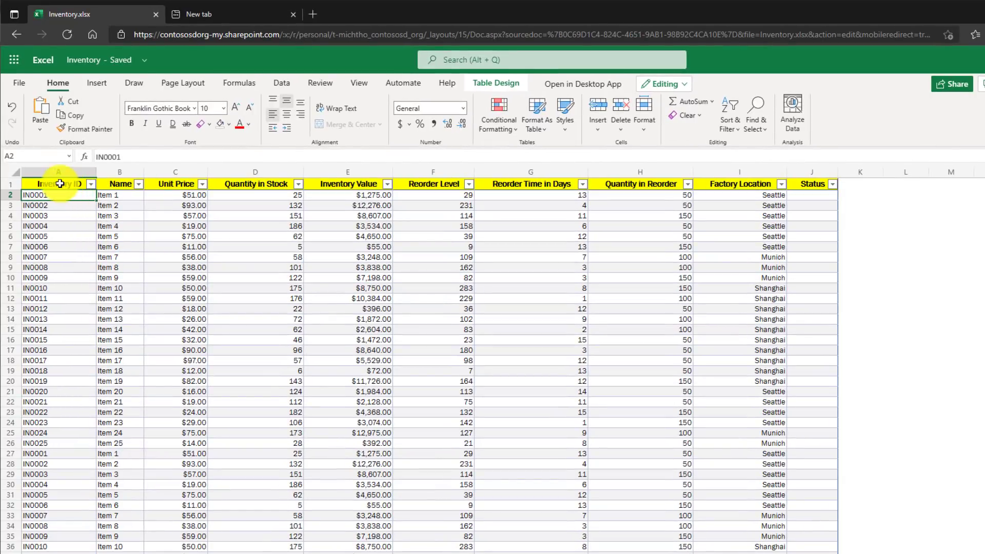
Step: Set A1:F34 as the print area
{"action": "left_click_drag", "start_coordinate": [65, 173], "coordinate": [441, 530]}
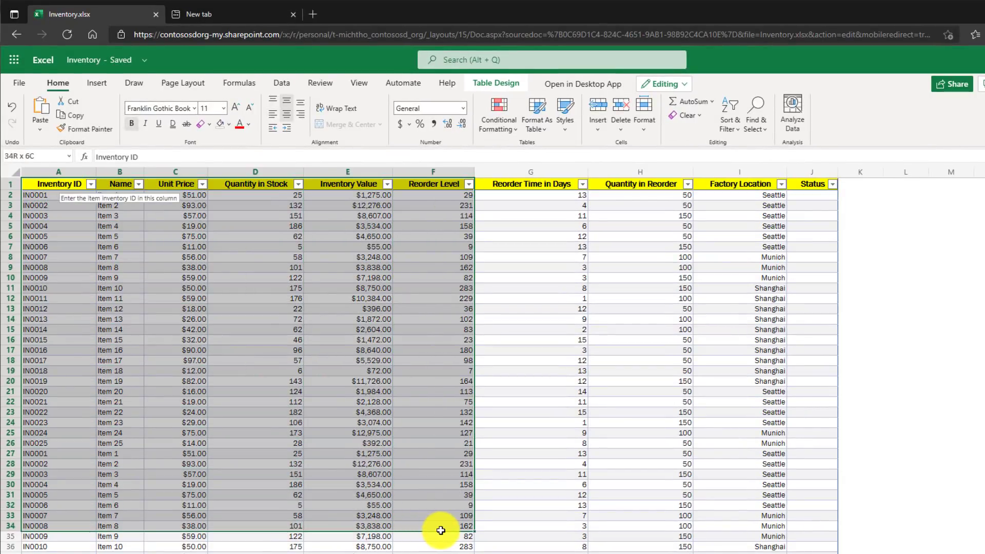
{"action": "left_click", "coordinate": [189, 87]}
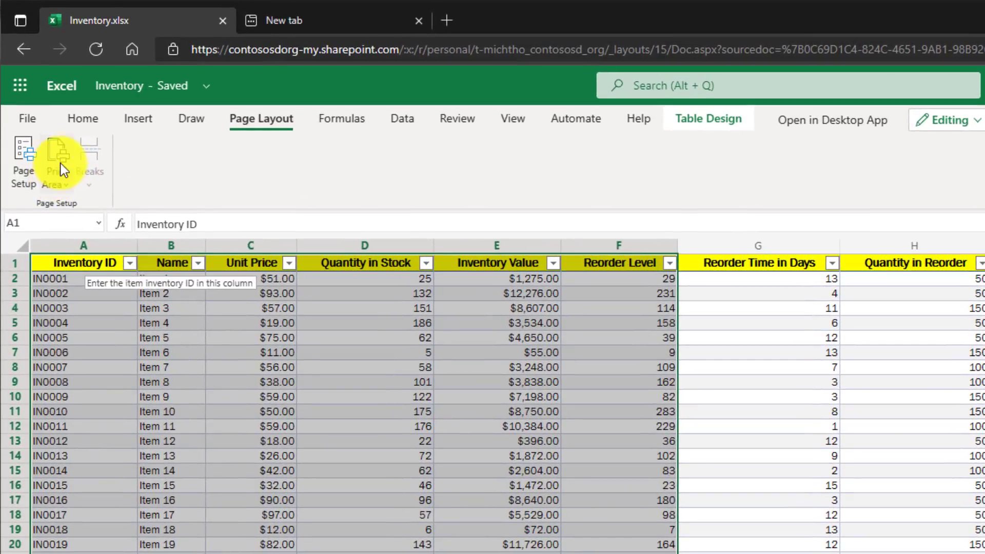
{"action": "left_click", "coordinate": [60, 160]}
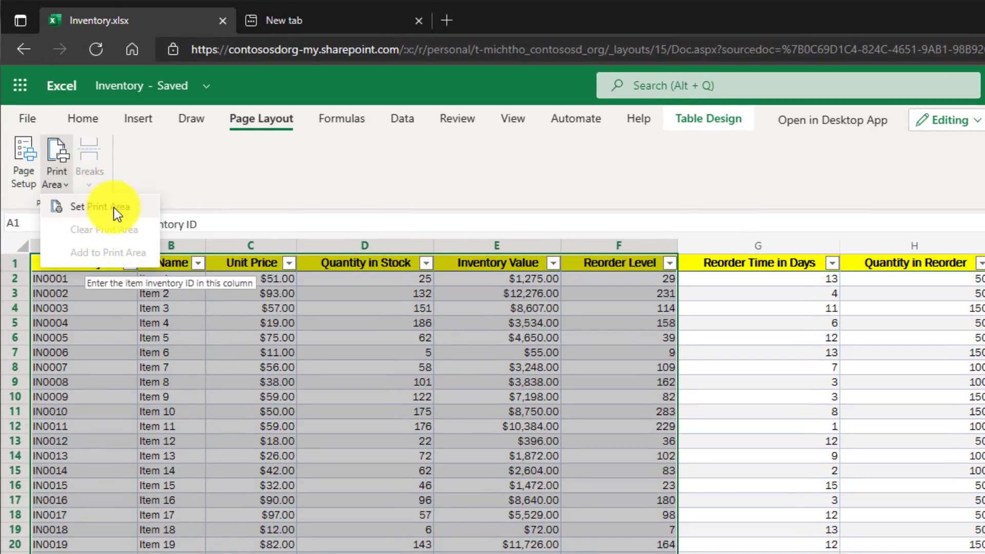
{"action": "left_click", "coordinate": [131, 205]}
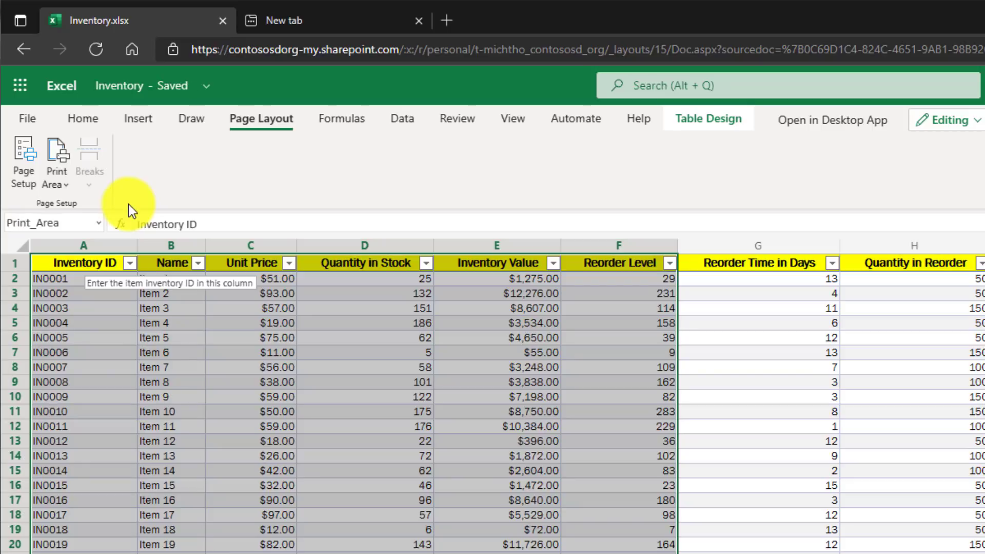
Step: Select the Reorder Time in Days values G2:G19 and view the page break options without applying one
{"action": "left_click_drag", "start_coordinate": [769, 278], "coordinate": [780, 529]}
{"action": "left_click", "coordinate": [81, 173]}
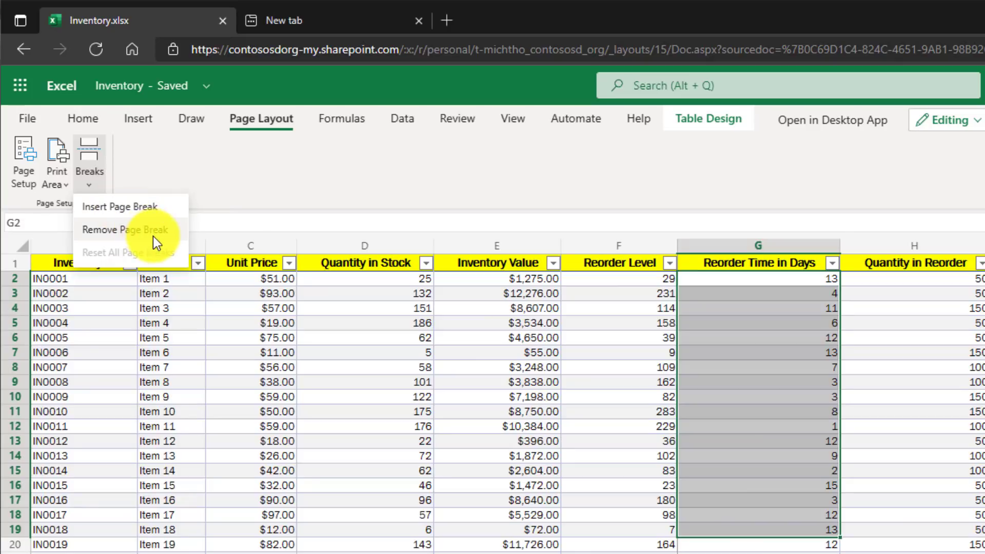
{"action": "left_click", "coordinate": [202, 164]}
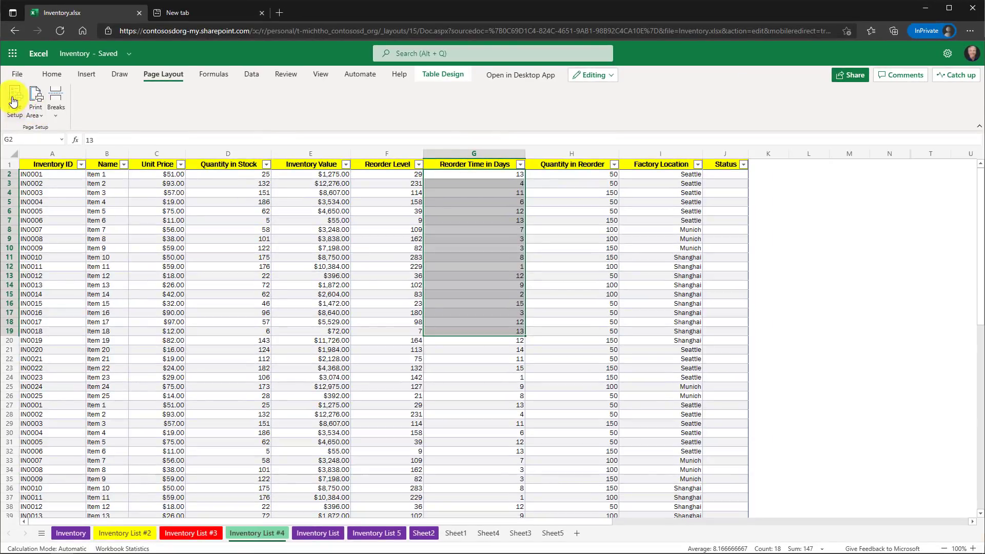
Step: Open the Page Setup print preview and review Scaling and Print options, keeping Active Sheet
{"action": "left_click", "coordinate": [13, 102]}
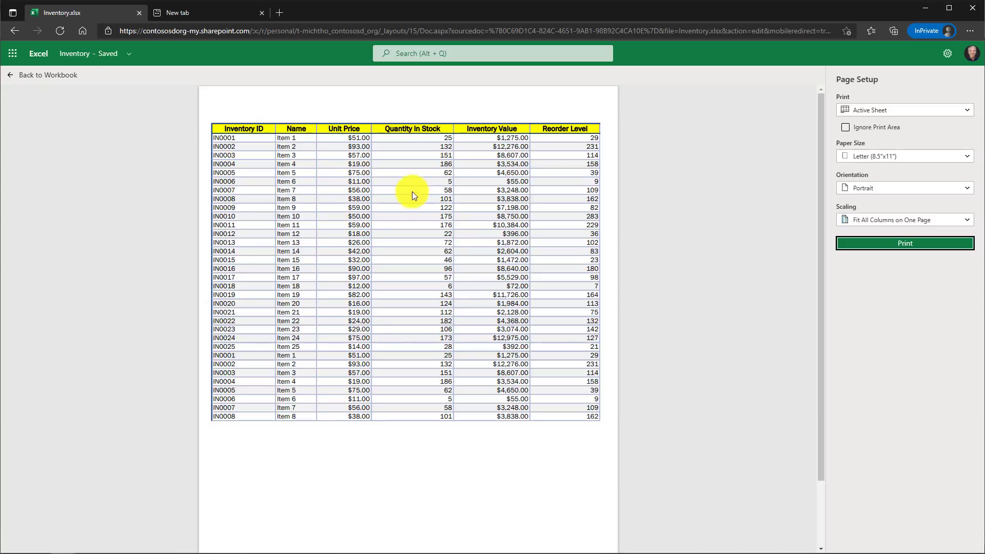
{"action": "left_click", "coordinate": [886, 221]}
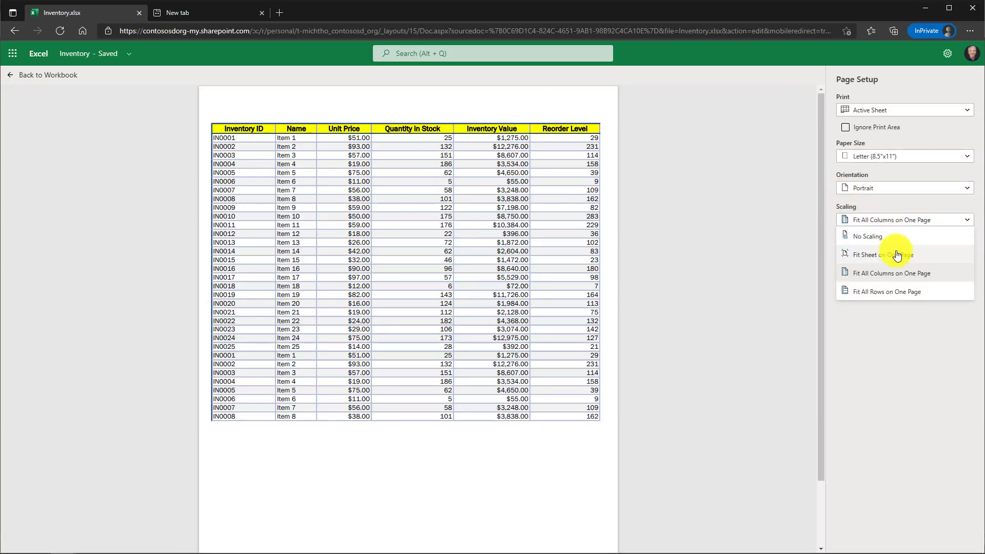
{"action": "left_click", "coordinate": [882, 110]}
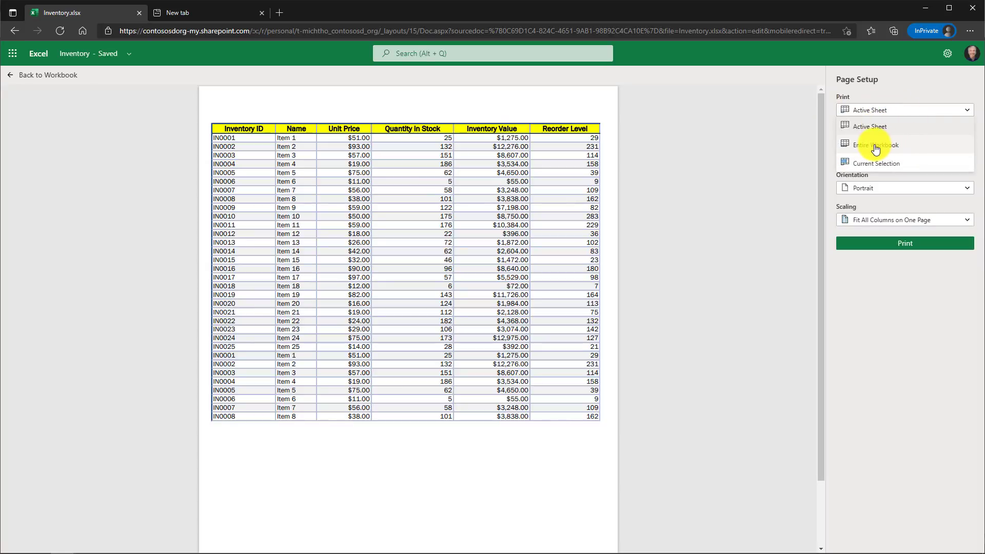
{"action": "left_click", "coordinate": [907, 75]}
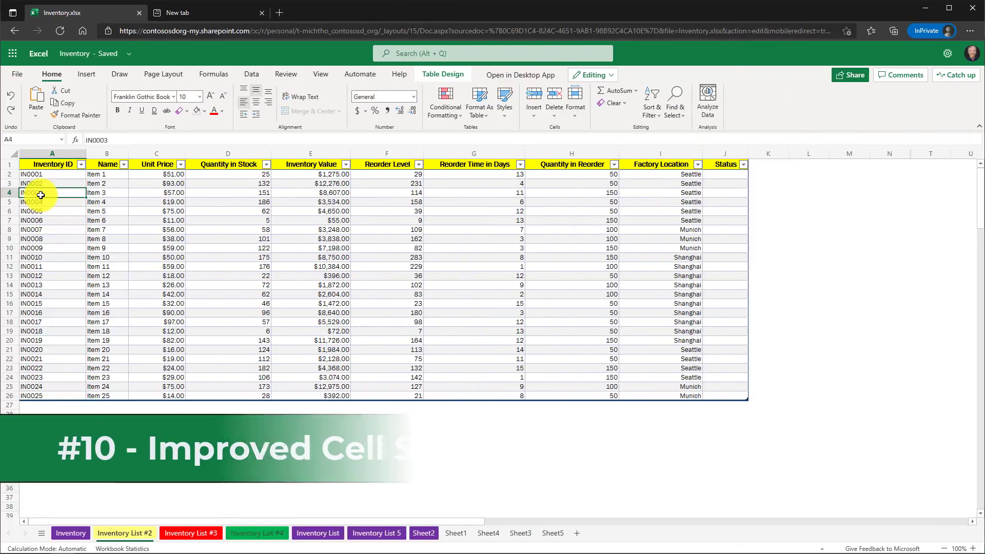
Step: Apply the Good, Currency and Percent cell styles in turn to Quantity in Stock cells D4:D16
{"action": "left_click_drag", "start_coordinate": [231, 202], "coordinate": [223, 313]}
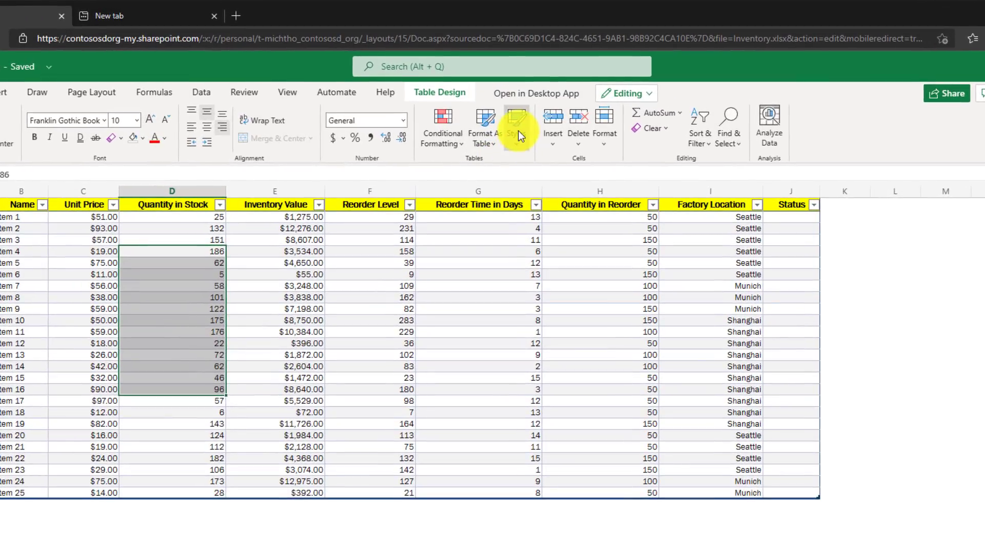
{"action": "left_click", "coordinate": [516, 129]}
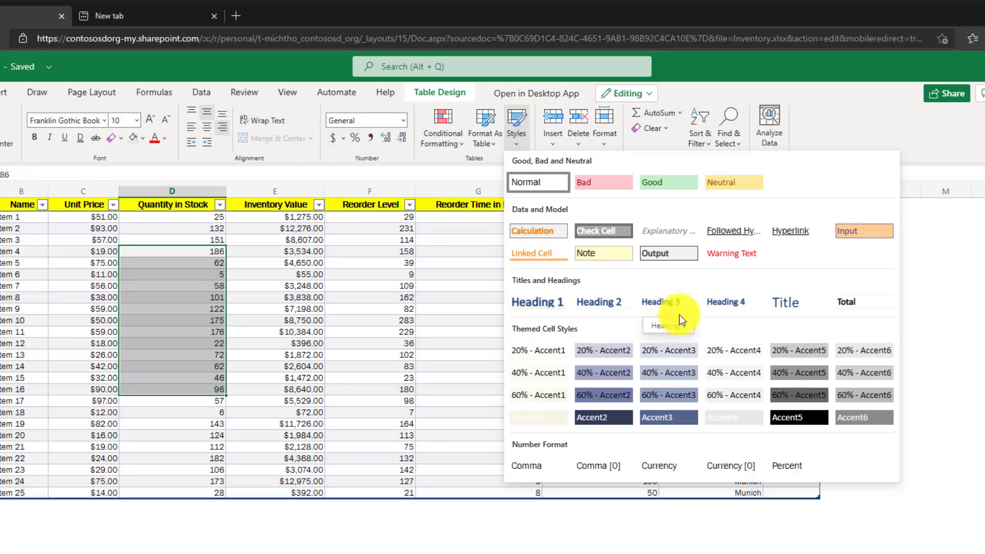
{"action": "left_click", "coordinate": [662, 182]}
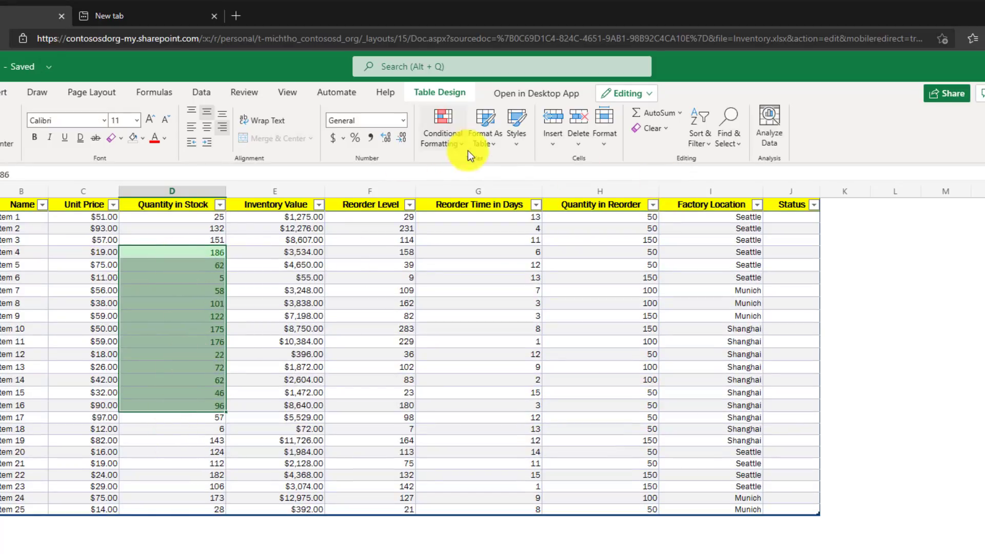
{"action": "left_click", "coordinate": [515, 134]}
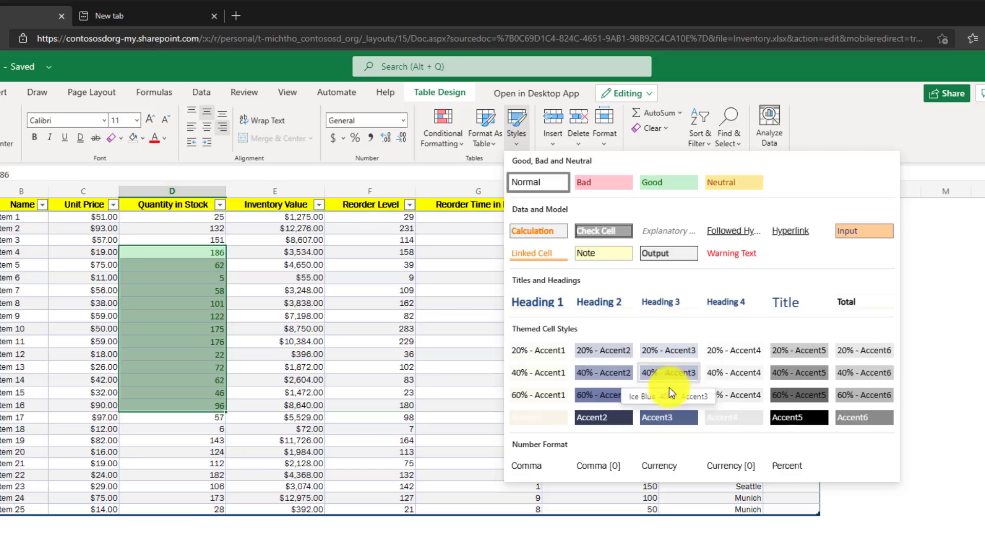
{"action": "left_click", "coordinate": [669, 469]}
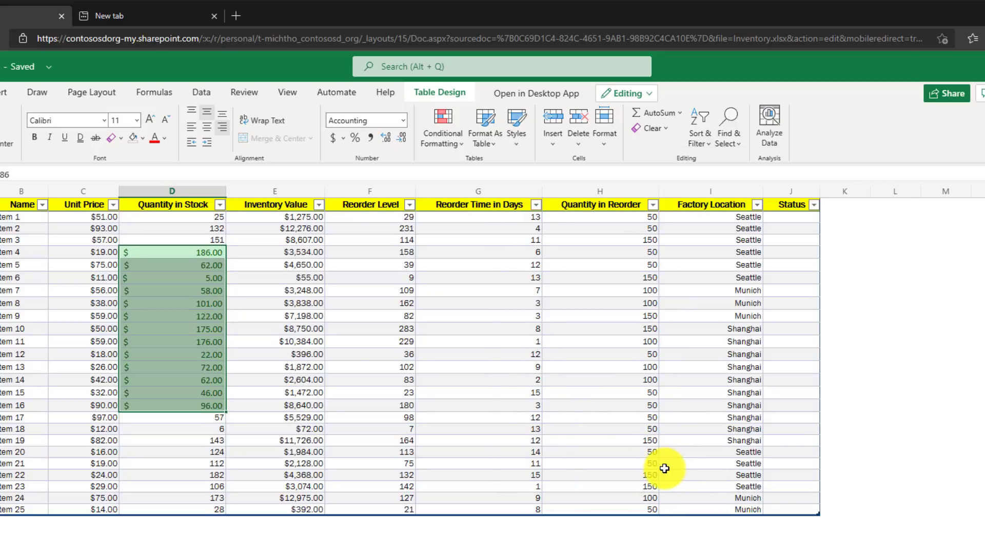
{"action": "left_click", "coordinate": [517, 134]}
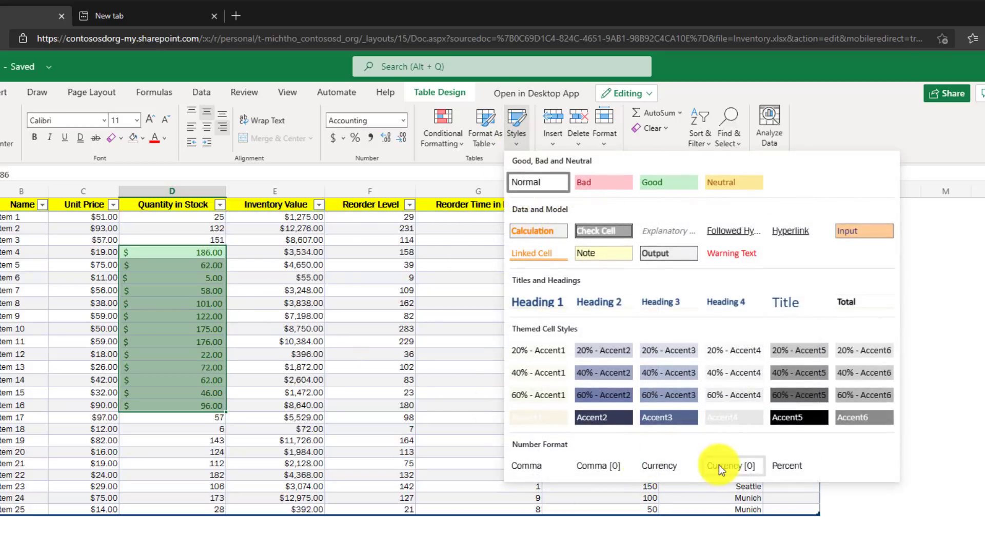
{"action": "left_click", "coordinate": [787, 465]}
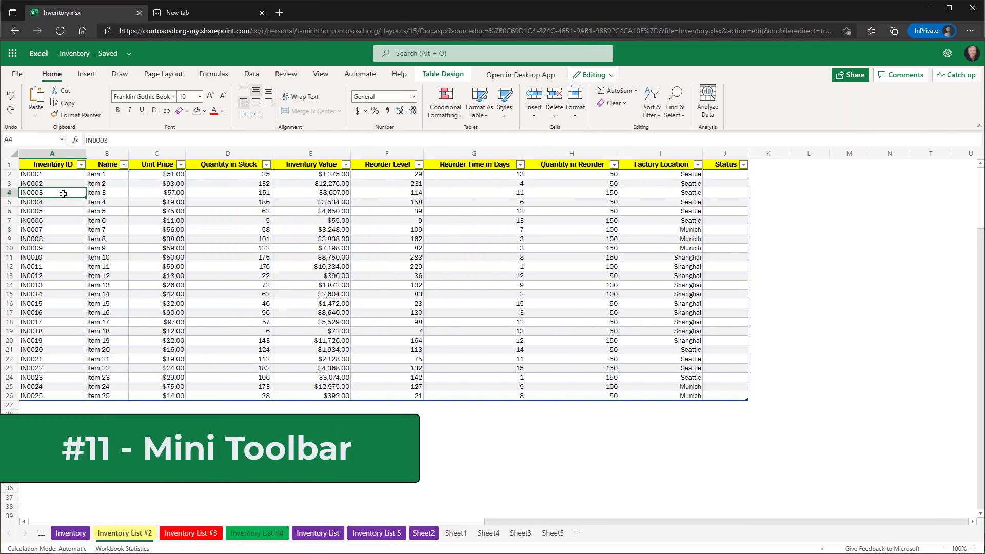
Step: Use the mini toolbar to give D7:D12 red font colour, percent format and Constantia font
{"action": "left_click", "coordinate": [217, 221]}
{"action": "left_click_drag", "start_coordinate": [217, 220], "coordinate": [237, 266]}
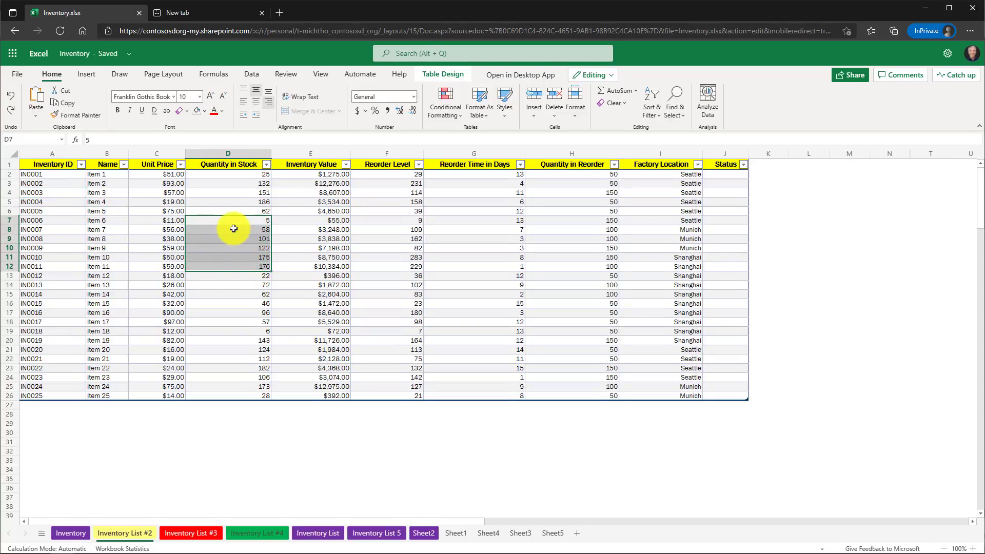
{"action": "right_click", "coordinate": [234, 228]}
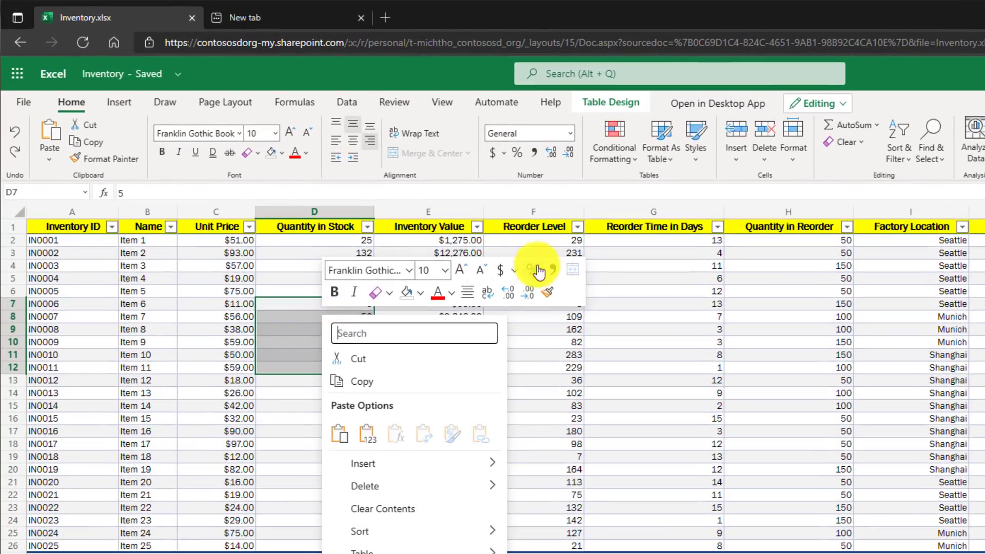
{"action": "left_click", "coordinate": [451, 292]}
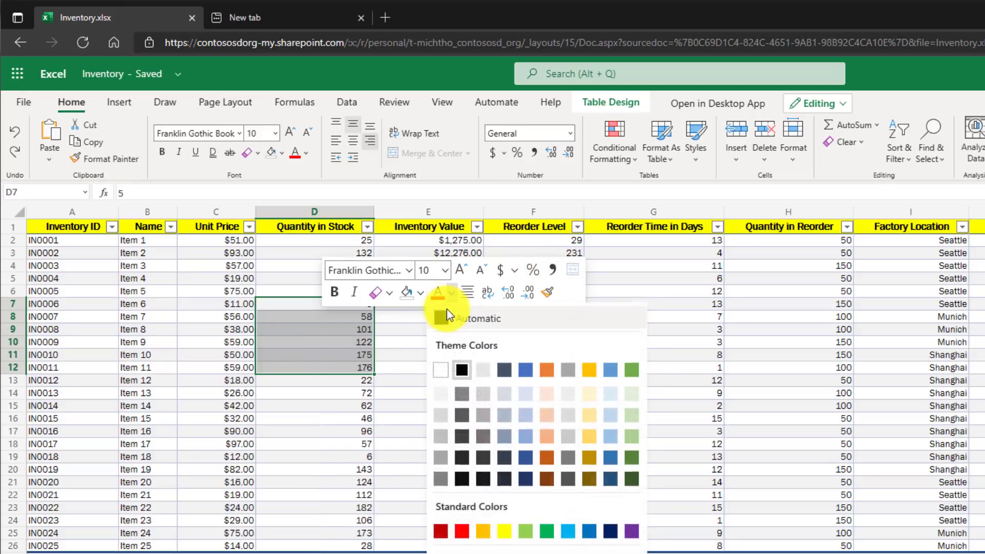
{"action": "left_click", "coordinate": [462, 531]}
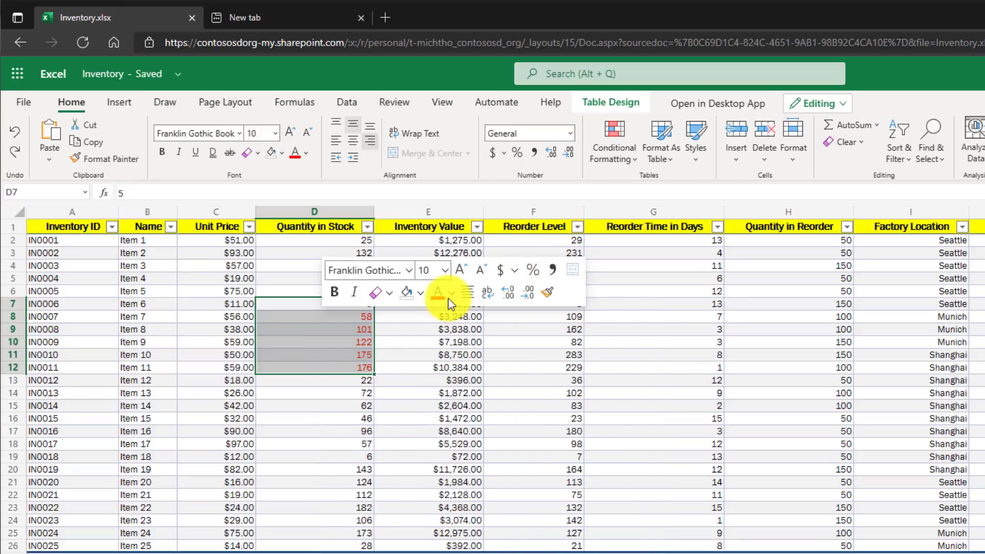
{"action": "left_click", "coordinate": [533, 277]}
{"action": "left_click", "coordinate": [410, 270]}
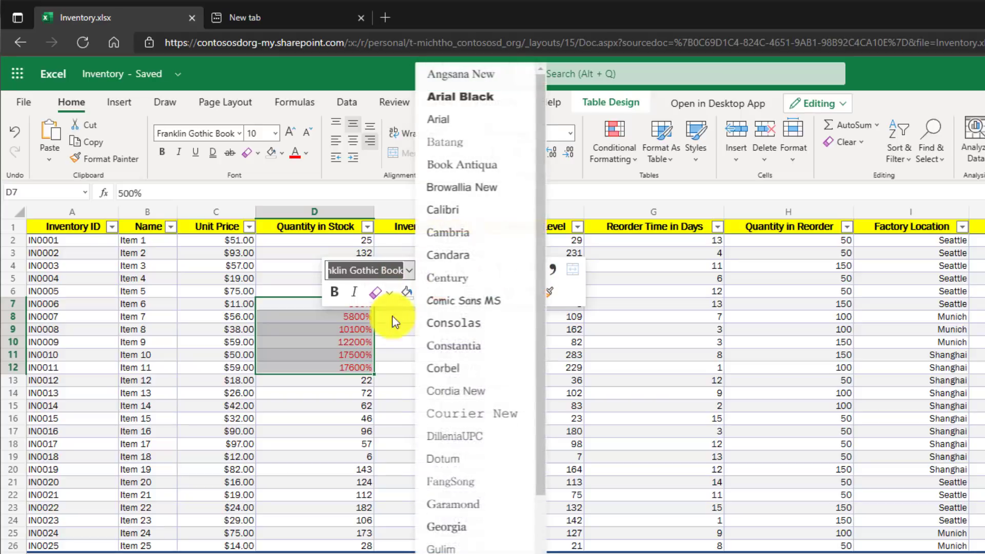
{"action": "left_click", "coordinate": [469, 346]}
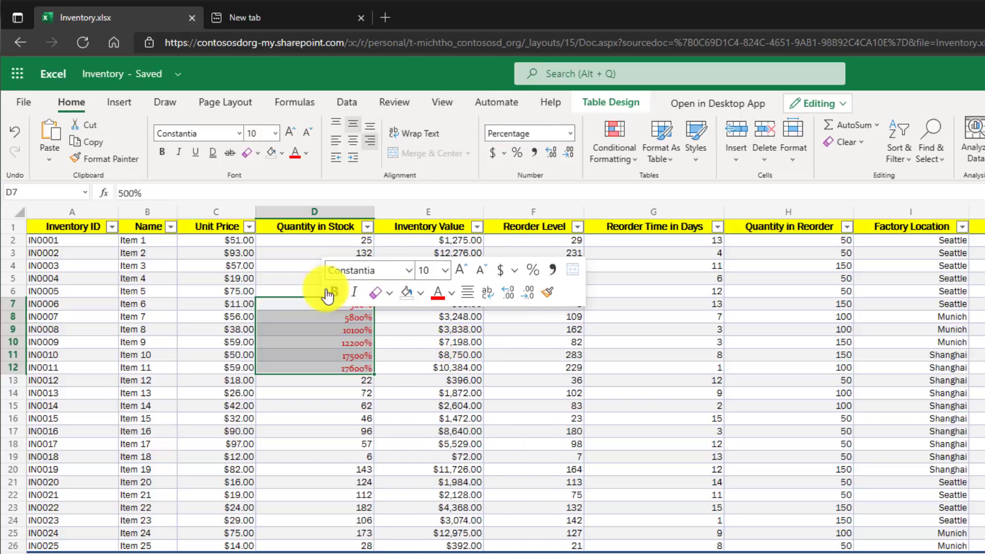